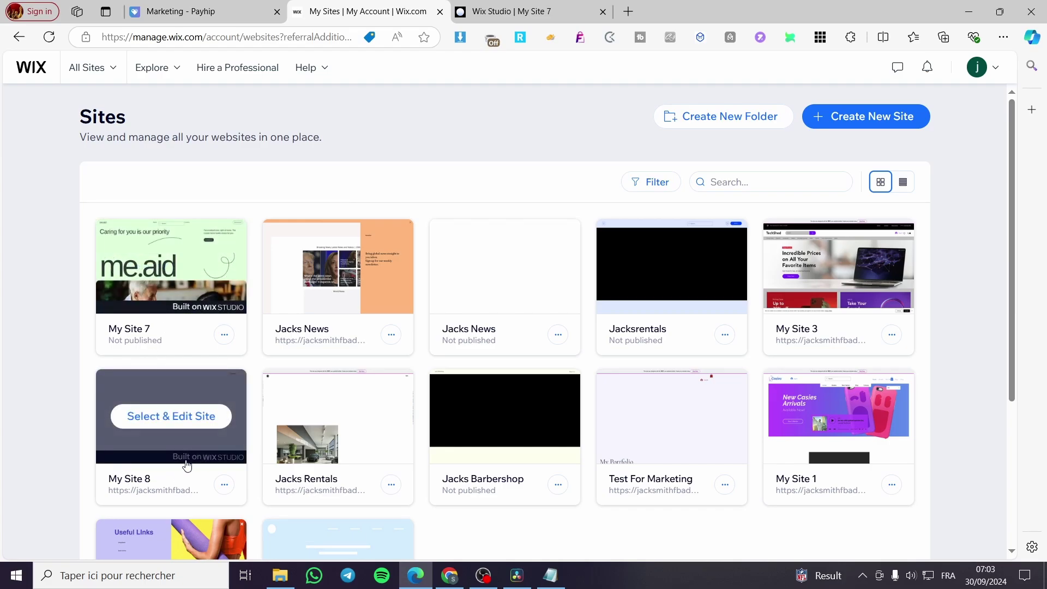
scroll(183, 328, "down", 4)
scroll(169, 325, "up", 3)
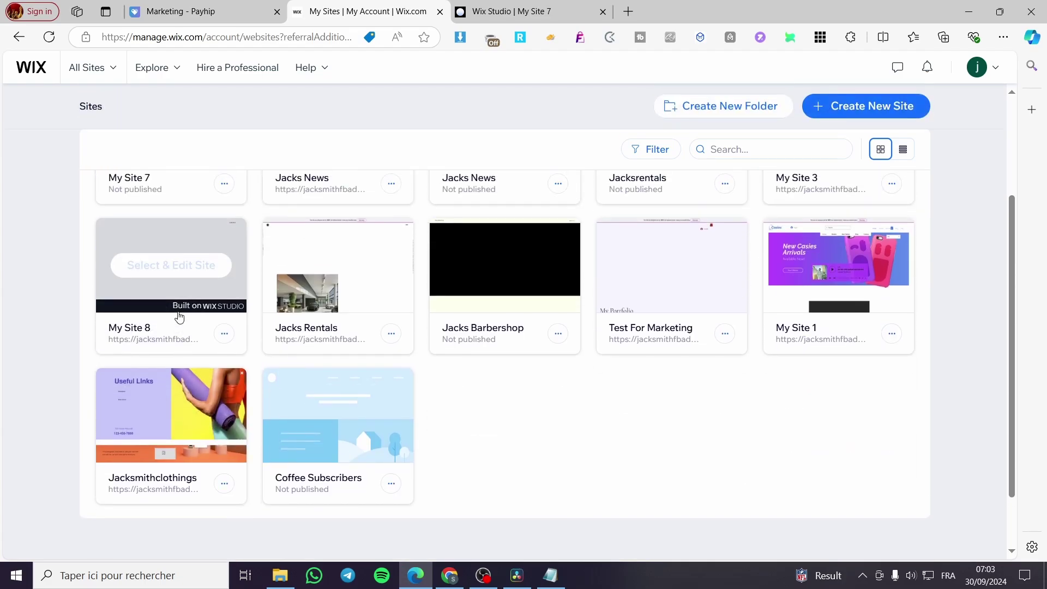
scroll(168, 324, "up", 1)
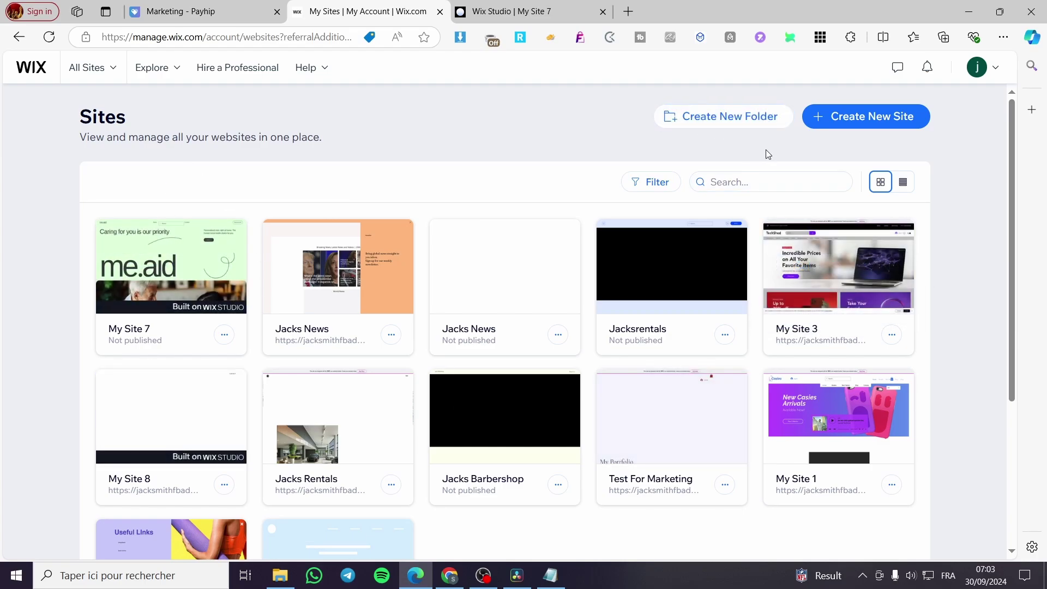
left_click(855, 126)
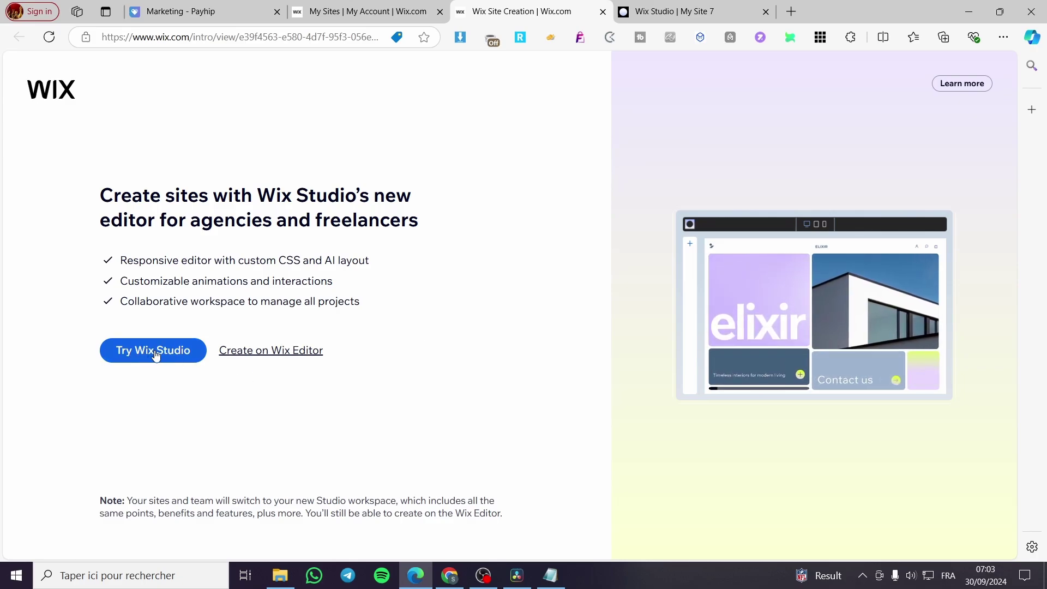
left_click(602, 11)
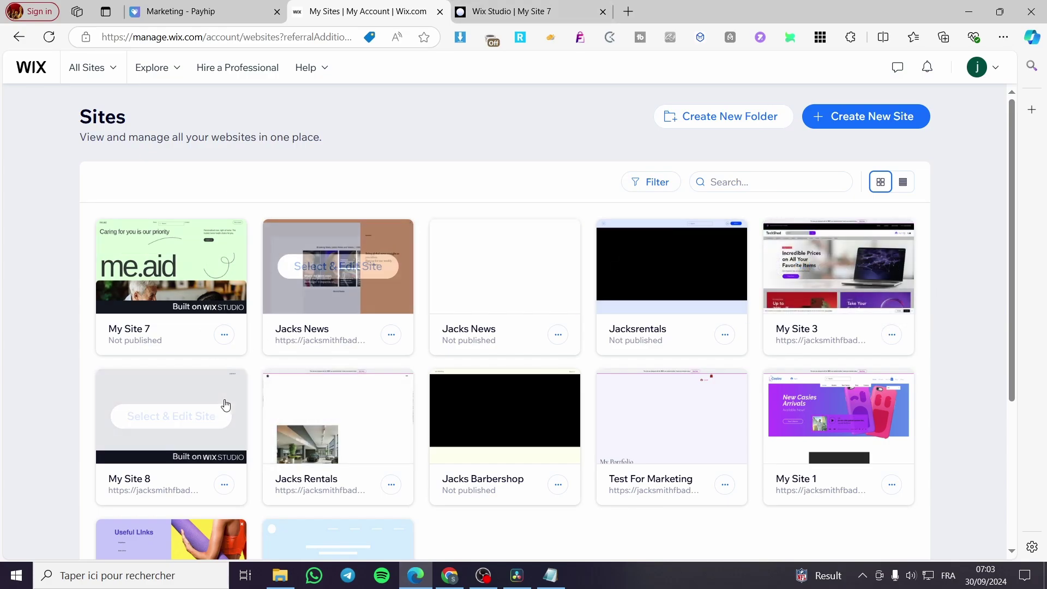
Step: Select My Site 7 from the site list and open it for editing in Wix Studio
mouse_move(179, 273)
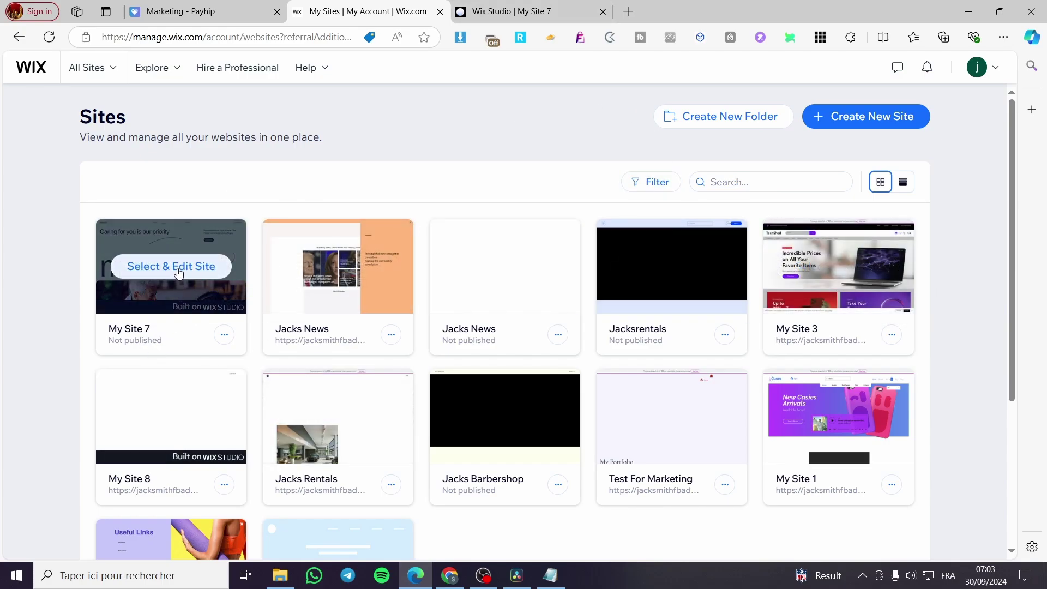
left_click(178, 272)
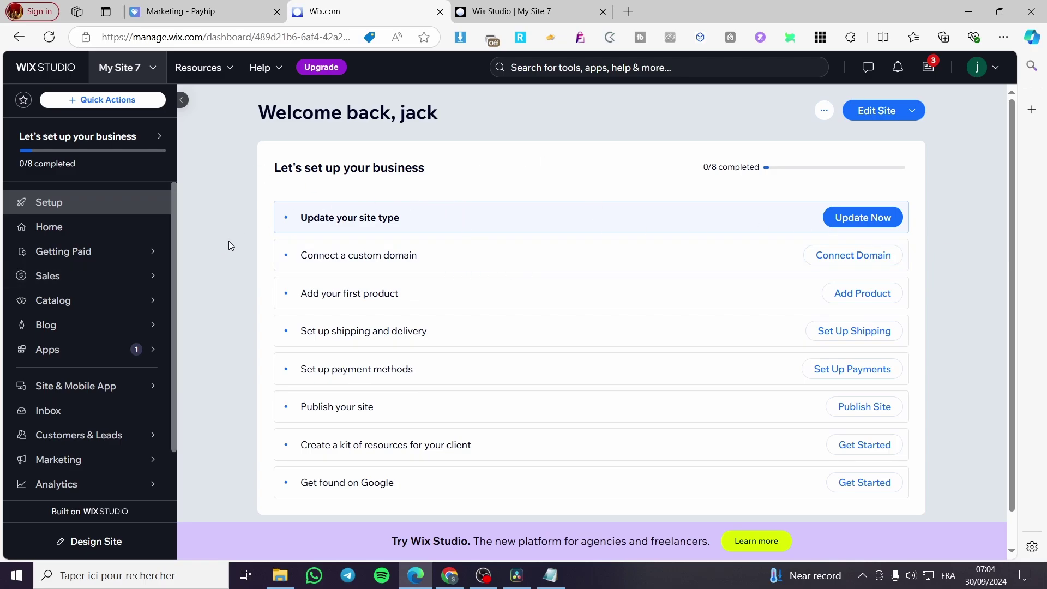
left_click(877, 111)
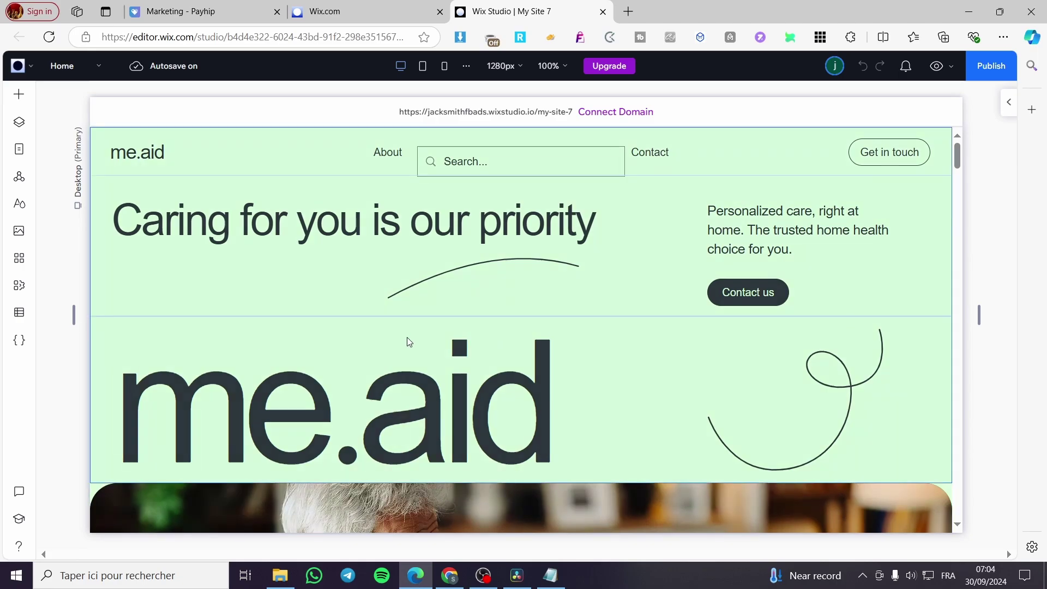
Step: Look through the home page's sections down to the contact form and return to its header
scroll(616, 311, "down", 5)
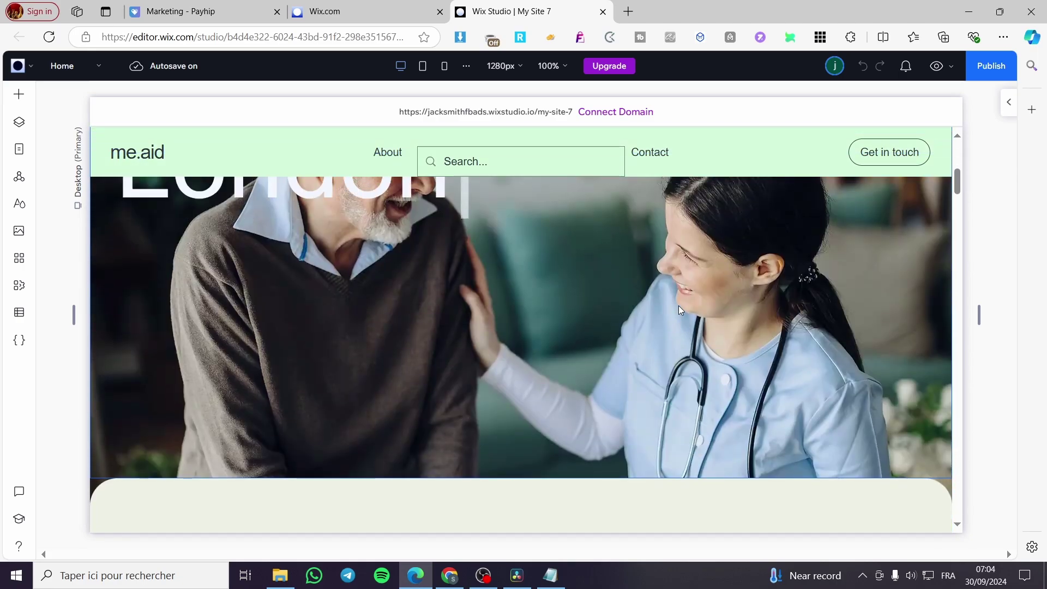
scroll(612, 304, "down", 10)
scroll(338, 326, "up", 8)
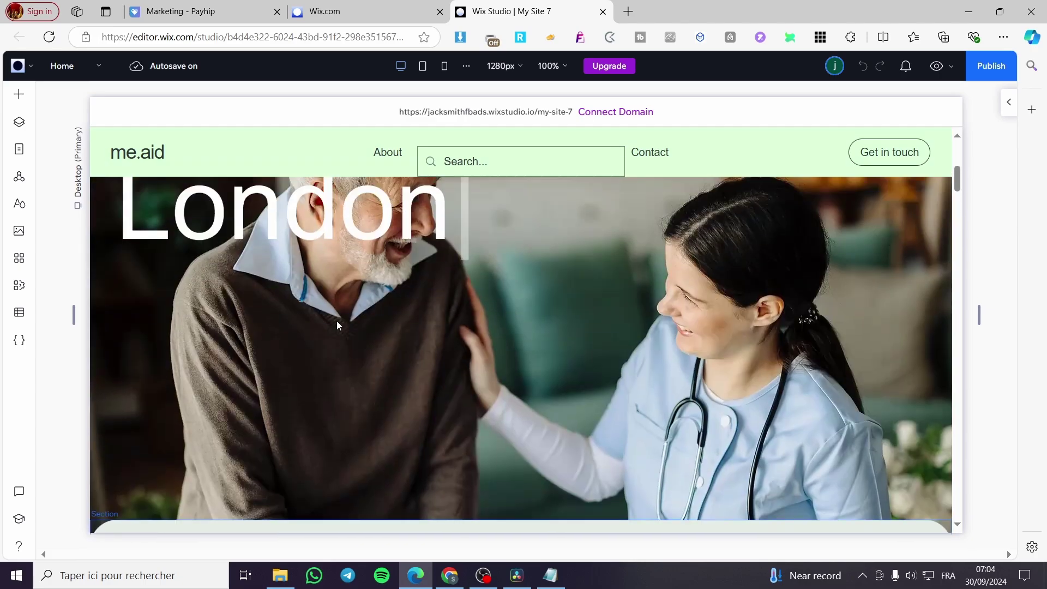
scroll(566, 315, "down", 4)
scroll(566, 315, "down", 10)
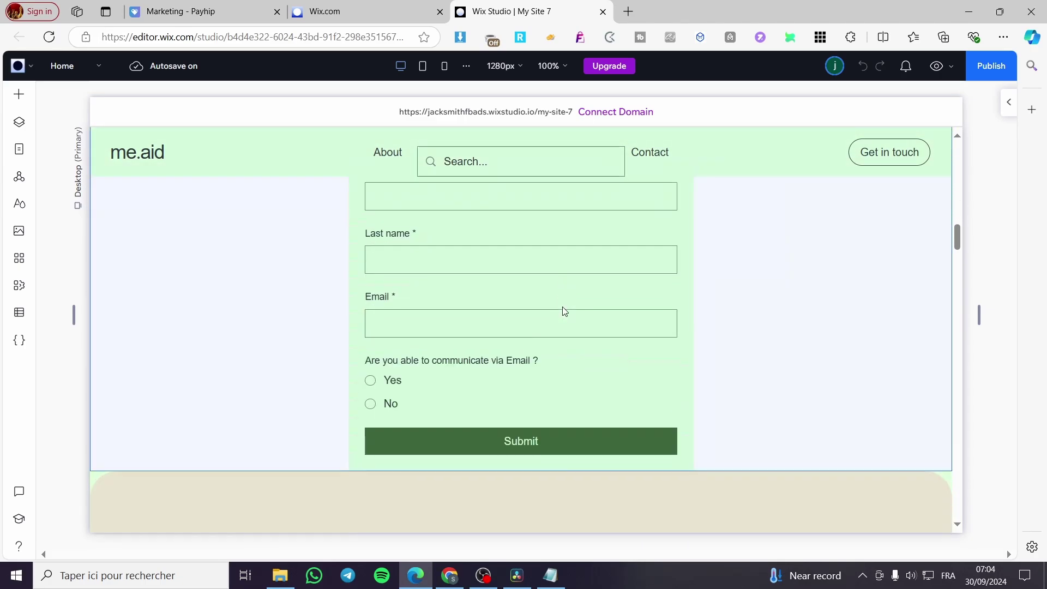
scroll(565, 313, "up", 15)
scroll(563, 311, "up", 5)
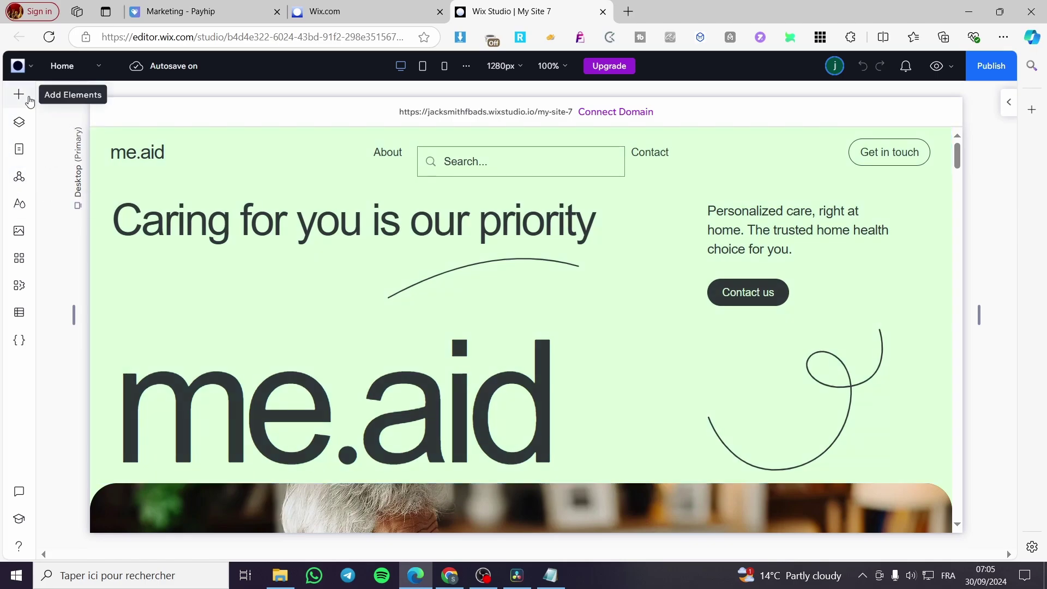
Step: Add the "Save 20%" promo lightbox from the Lightboxes presets in Layout Tools to the site
left_click(29, 100)
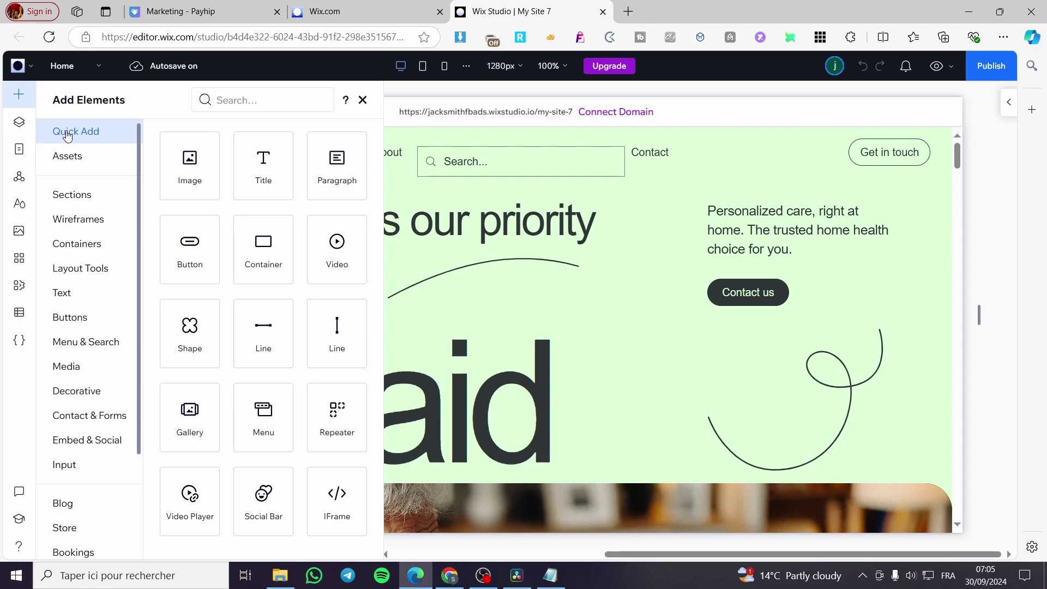
left_click(59, 272)
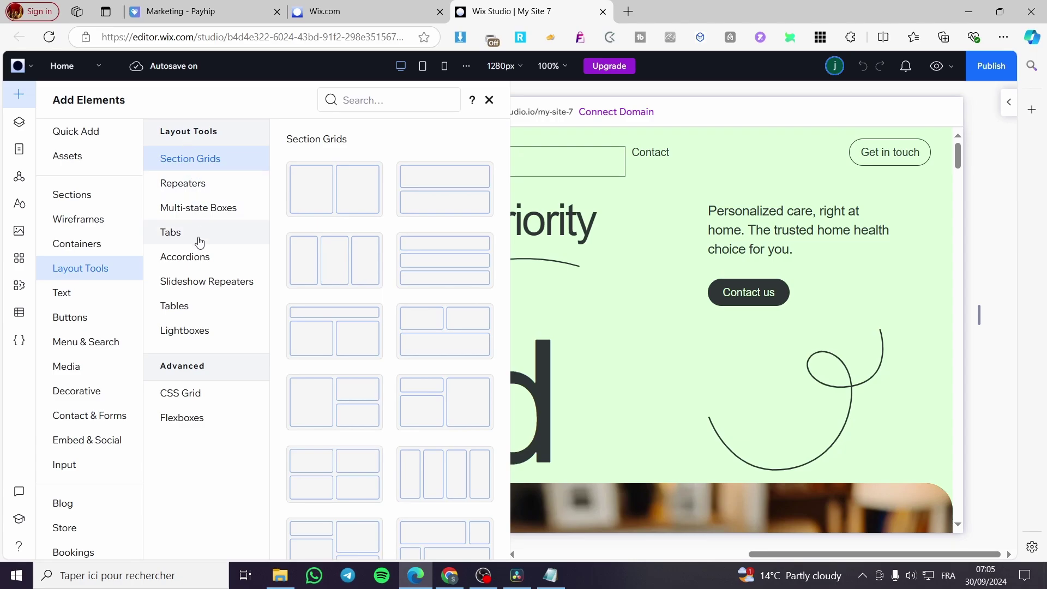
left_click(185, 332)
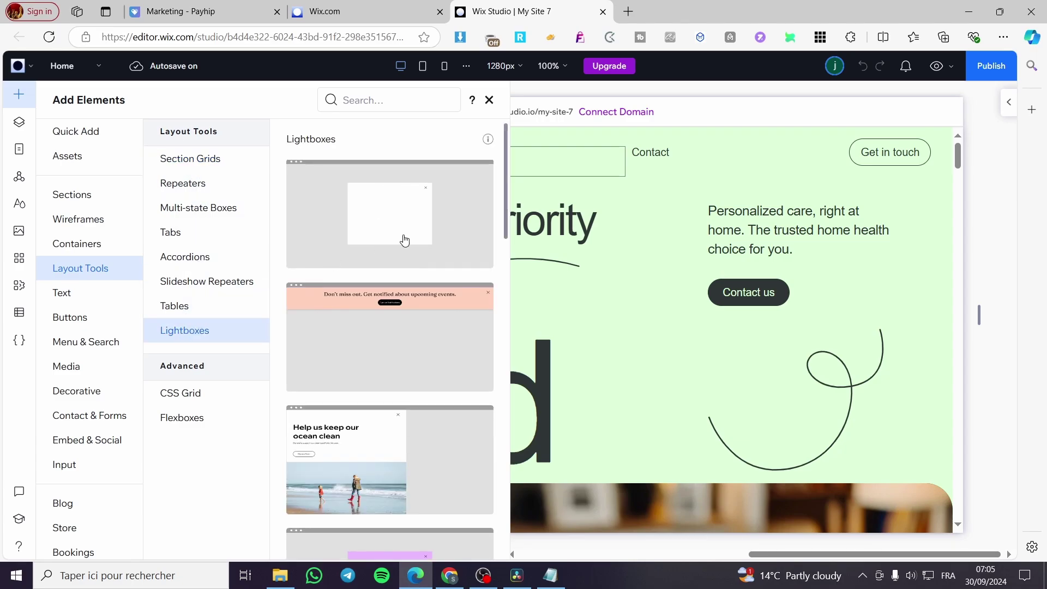
scroll(417, 234, "down", 1)
scroll(417, 231, "up", 1)
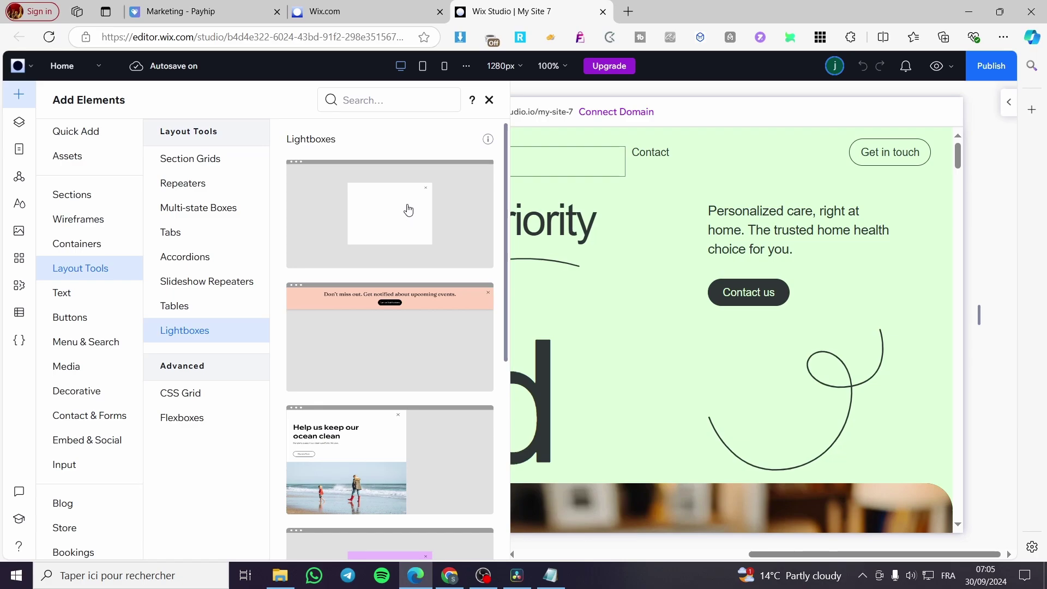
scroll(414, 305, "down", 1)
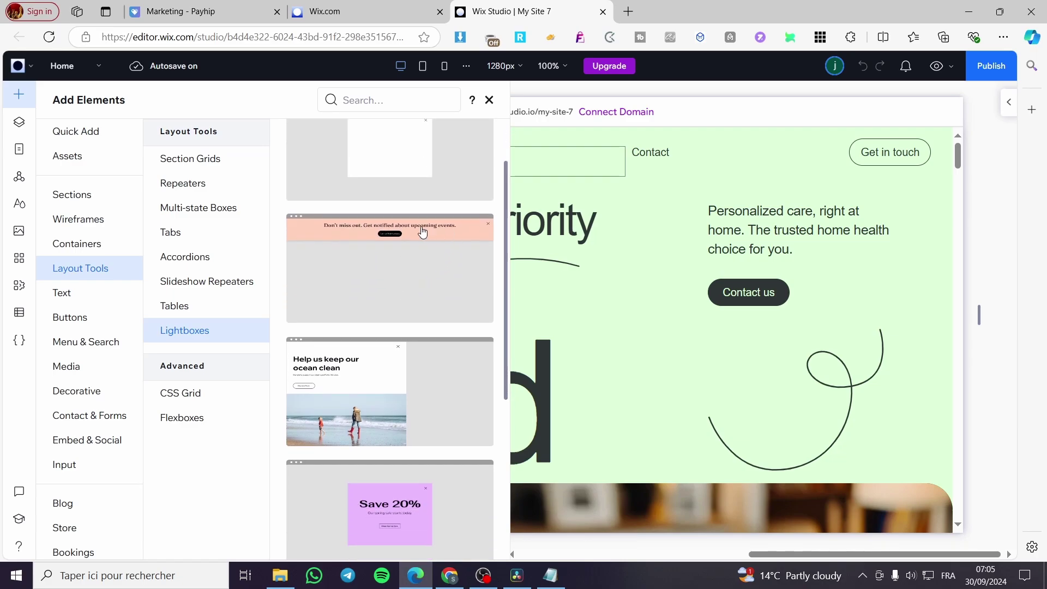
scroll(449, 306, "down", 3)
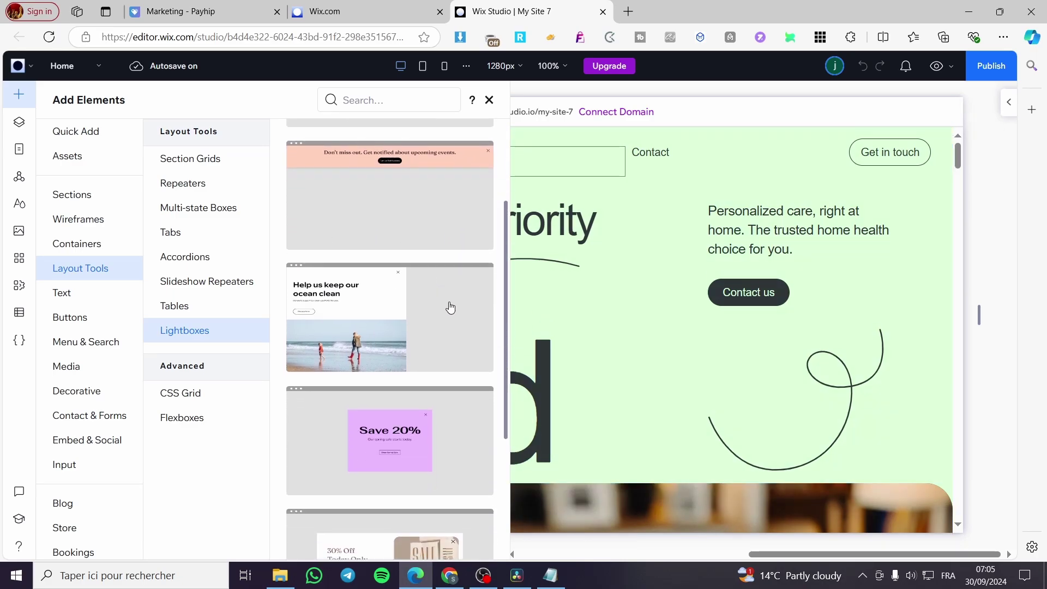
scroll(338, 360, "down", 1)
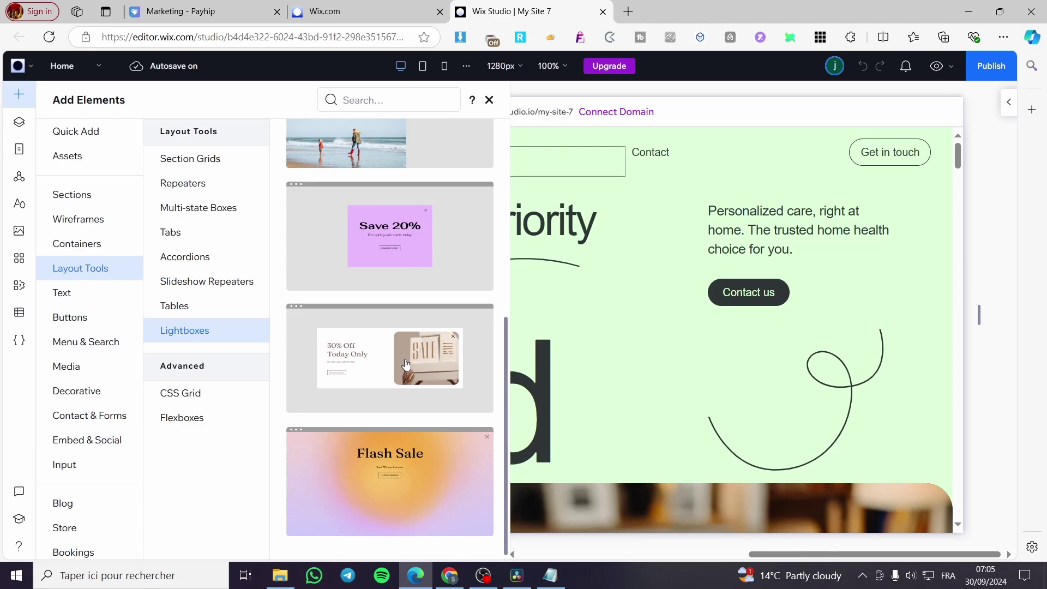
scroll(334, 362, "up", 2)
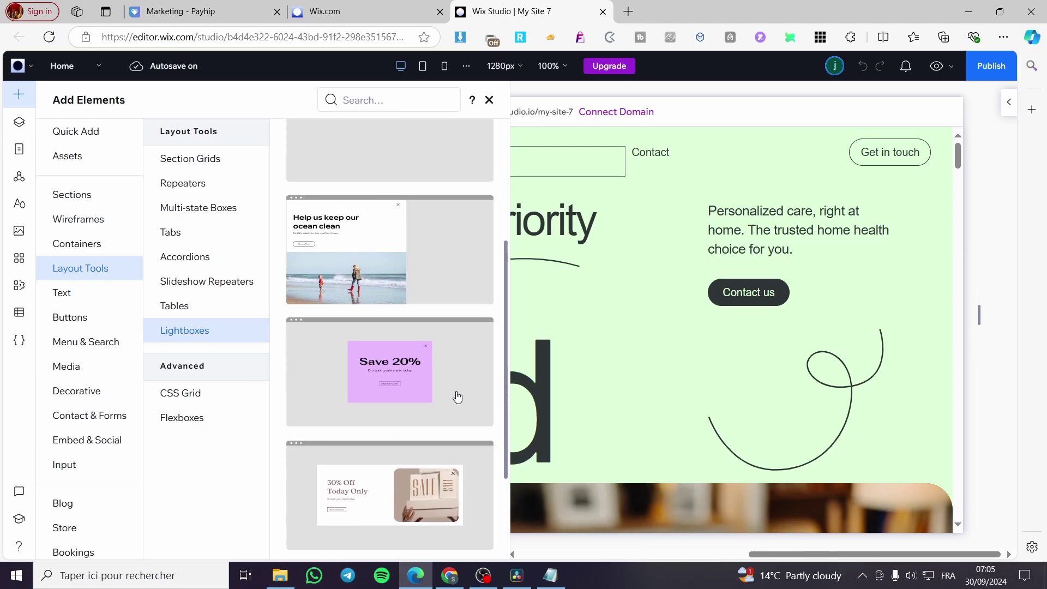
left_click(380, 393)
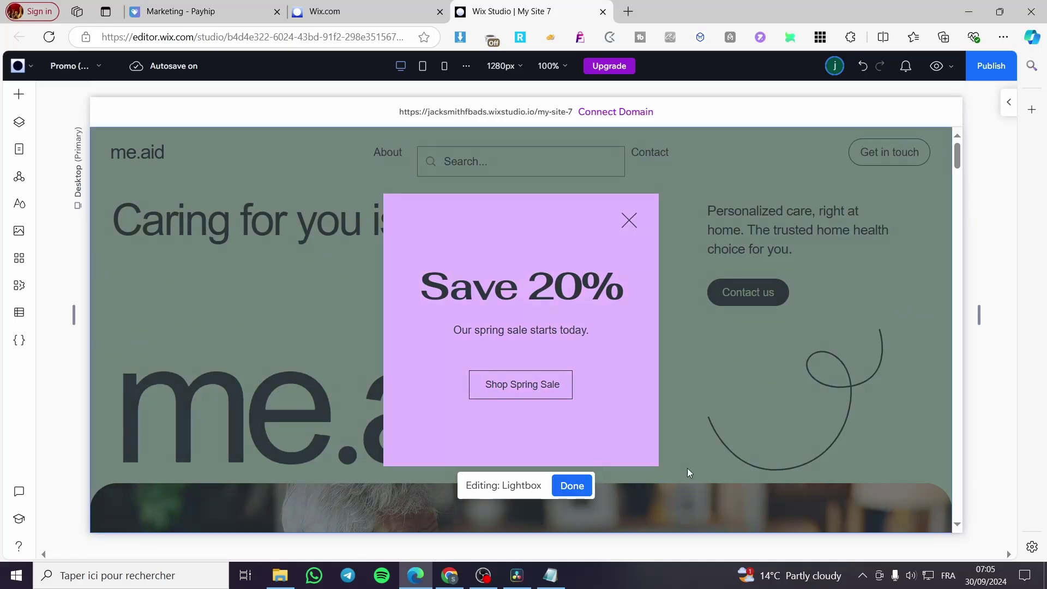
Step: Change the lightbox's background to a muted blue-violet from the saved colors
left_click(528, 425)
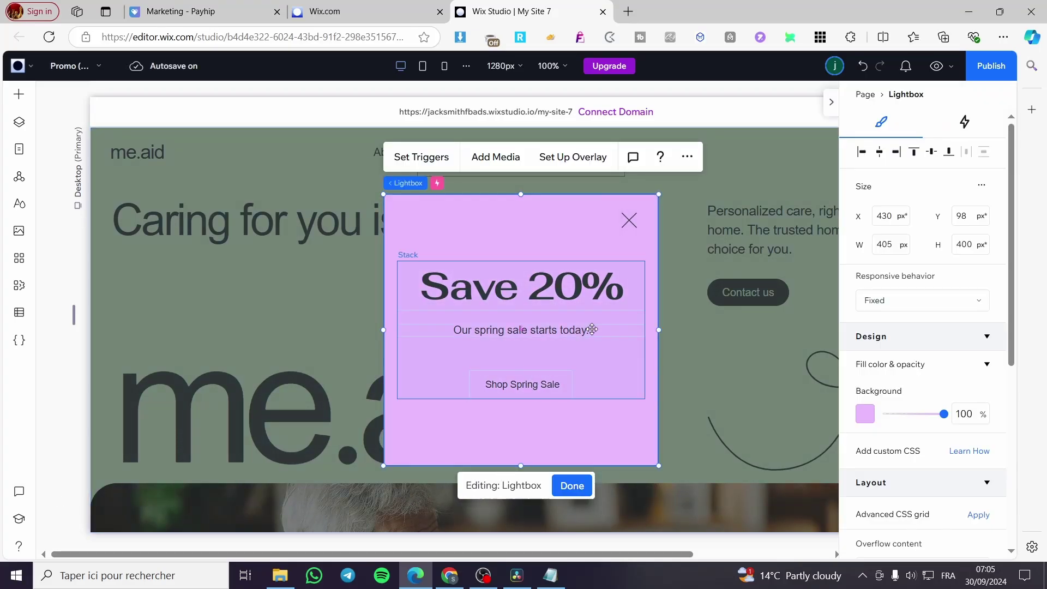
left_click(866, 414)
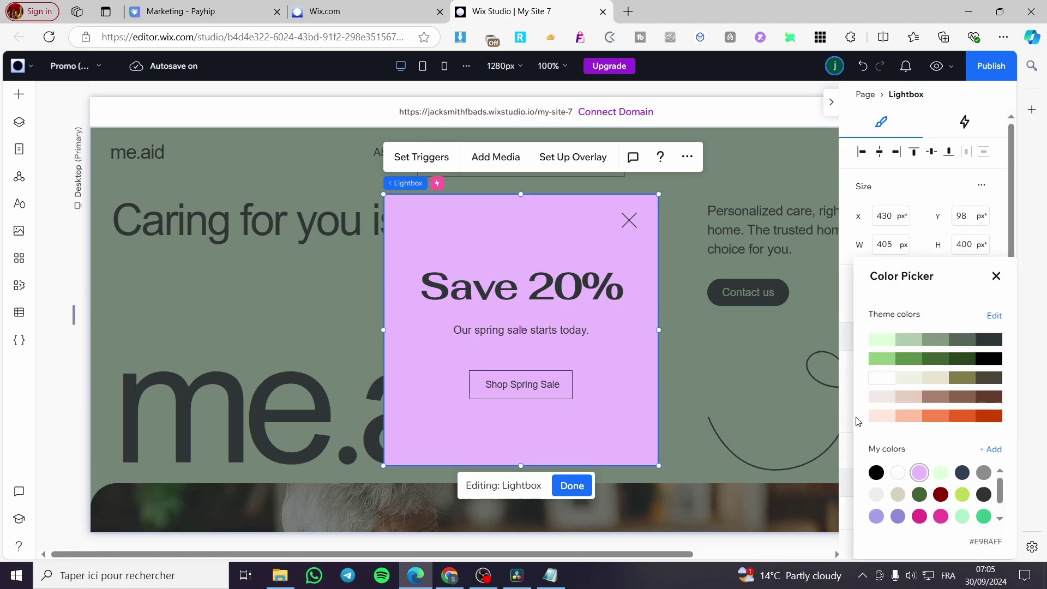
left_click(970, 416)
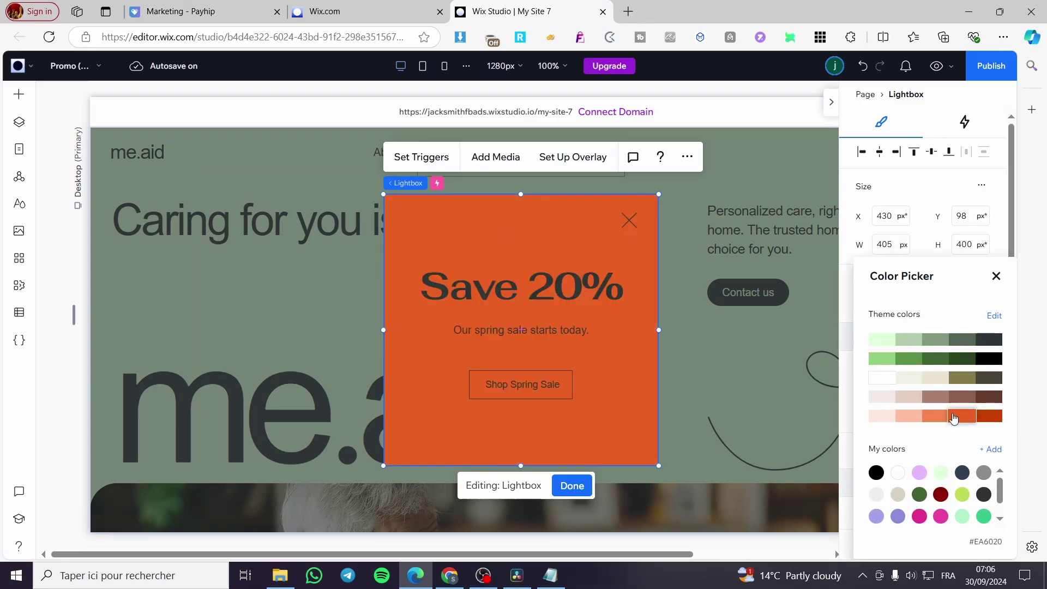
left_click(934, 416)
left_click(994, 419)
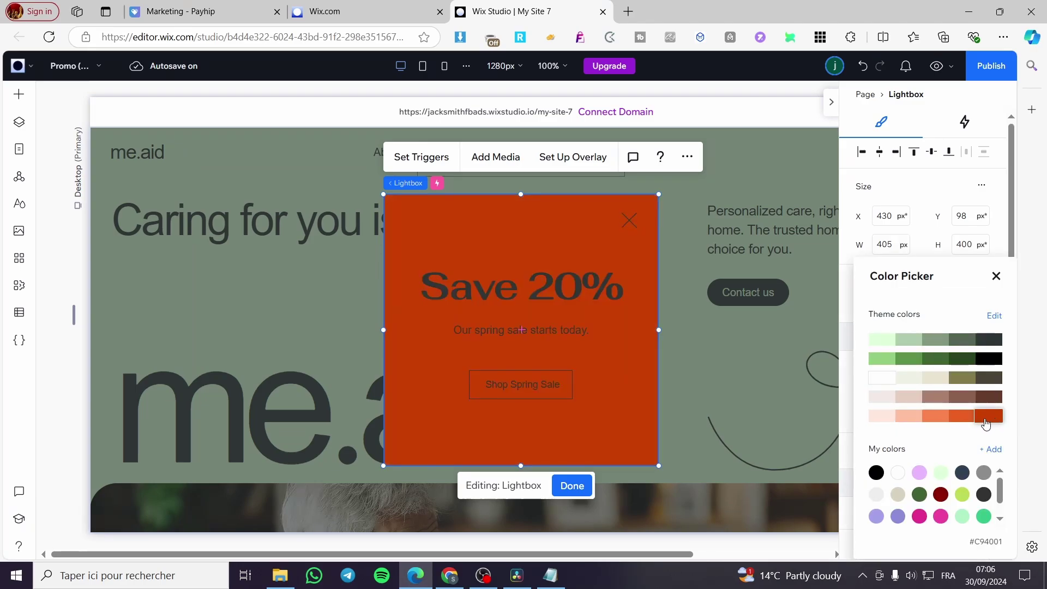
left_click(897, 518)
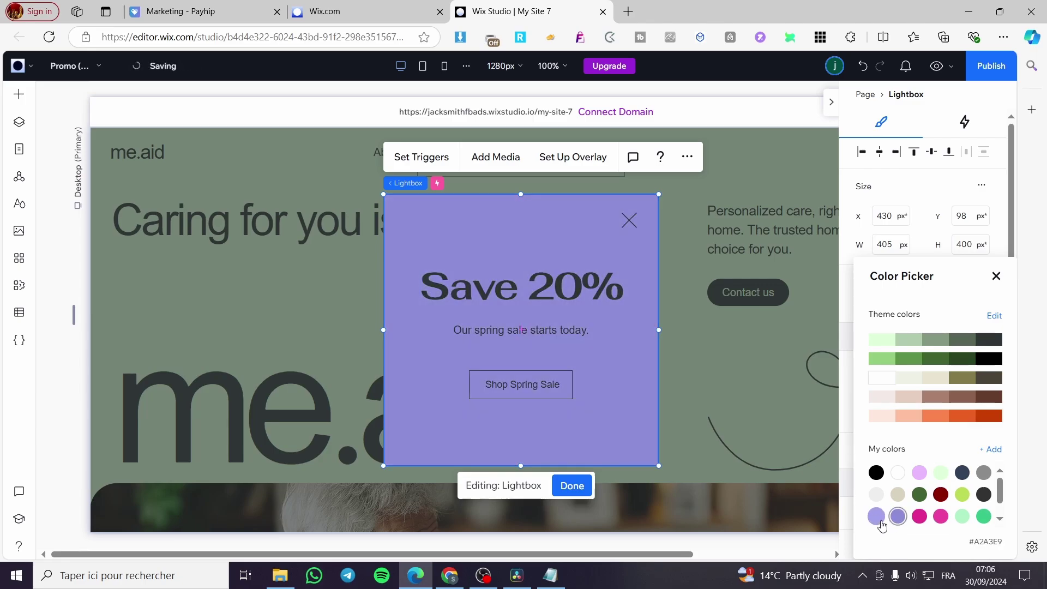
left_click(878, 518)
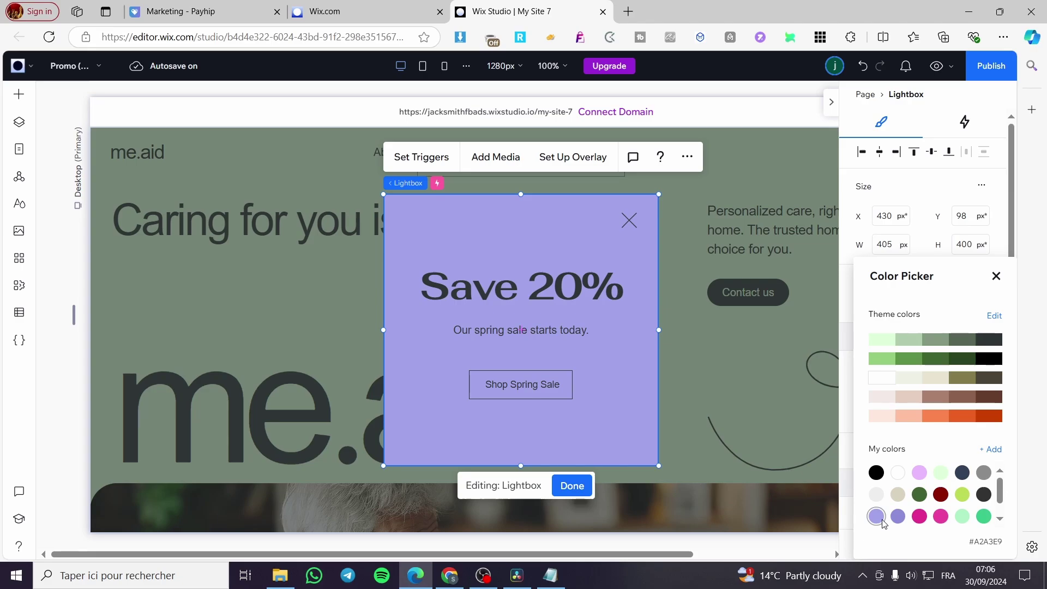
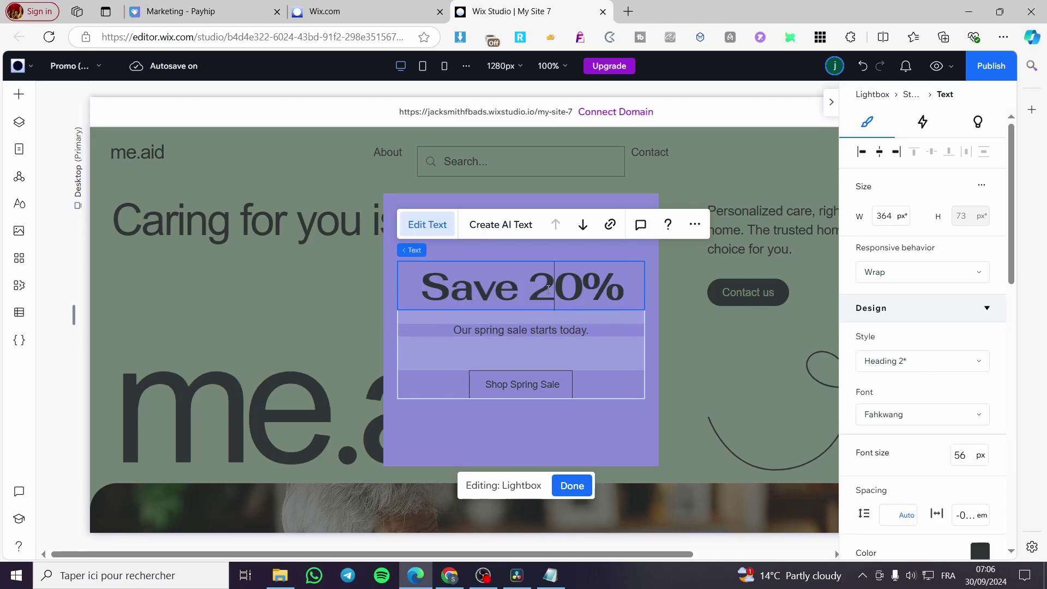
Step: Change the lightbox's heading to "Save 25%"
left_click_drag(540, 288, 555, 289)
left_click_drag(580, 281, 556, 283)
type("5")
Step: Replace the lightbox's "Our spring sale starts today." line with "Don't waste your discount and be the best shopper"
left_click(512, 336)
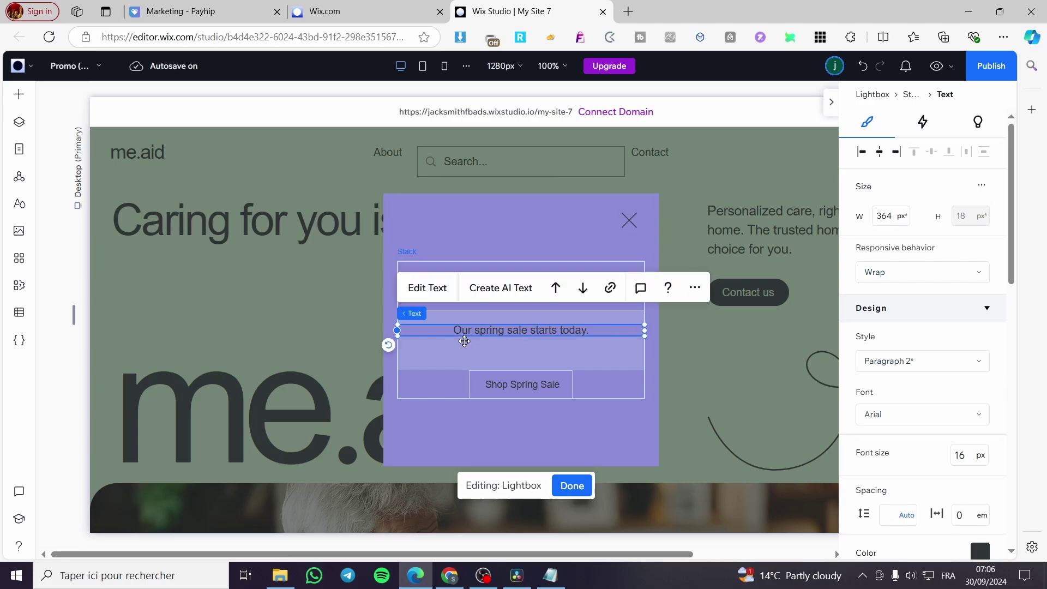
double_click(576, 332)
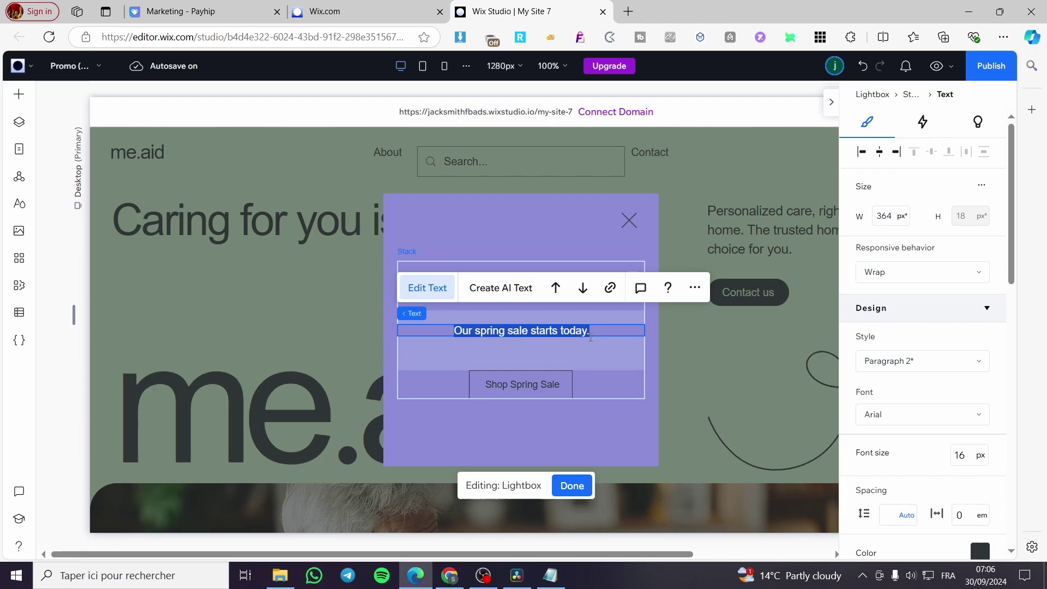
type("Don")
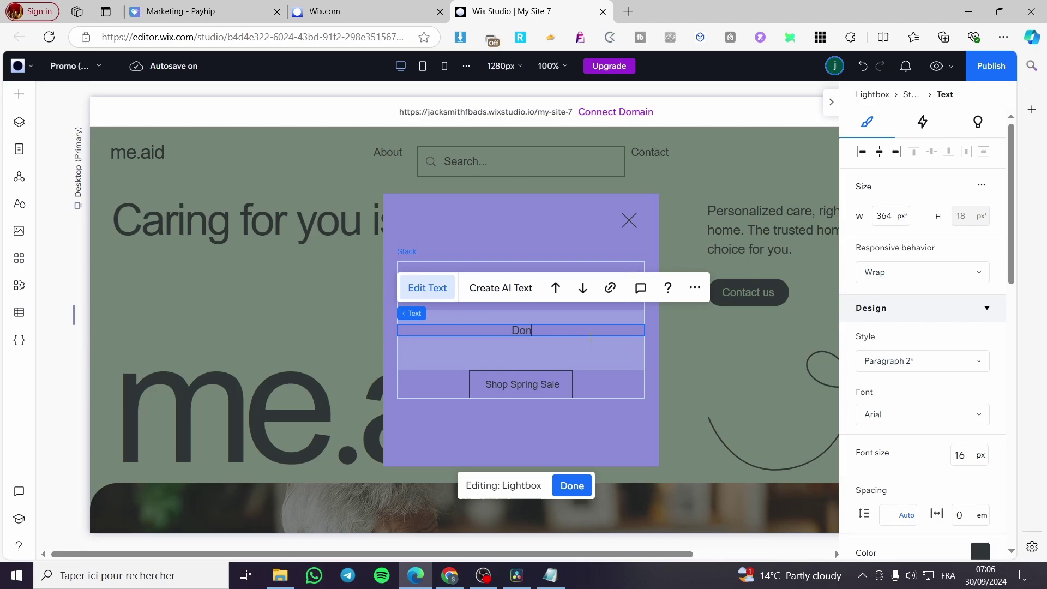
type("'t waste your discount")
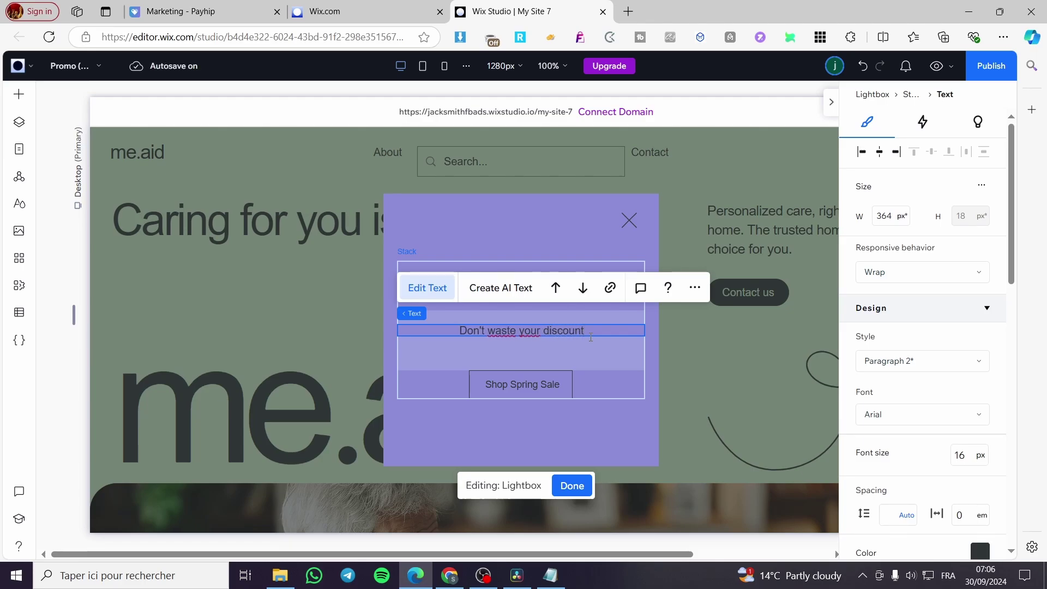
type(" and")
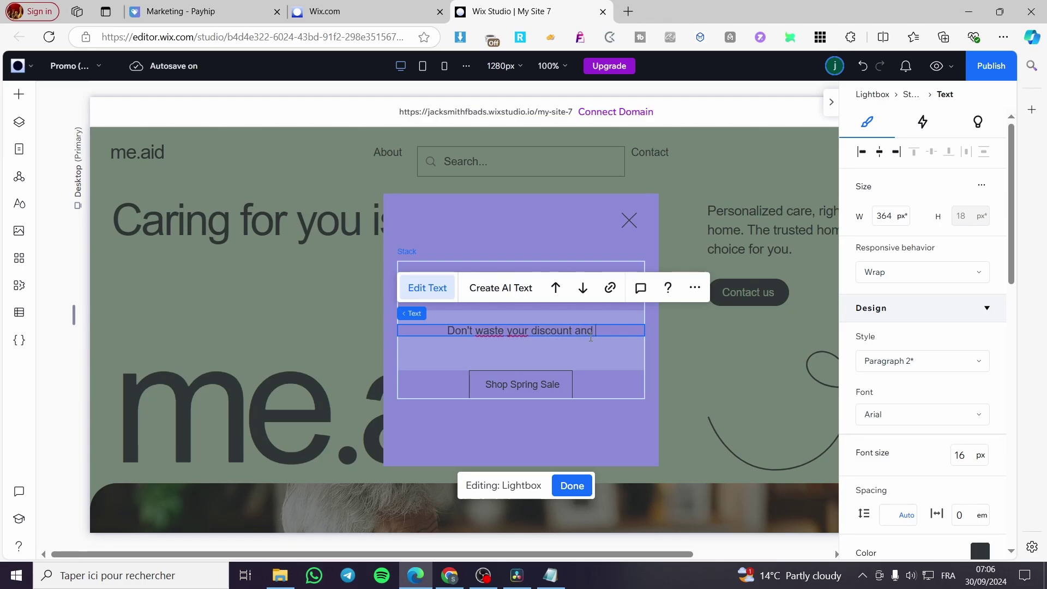
type(" be the ")
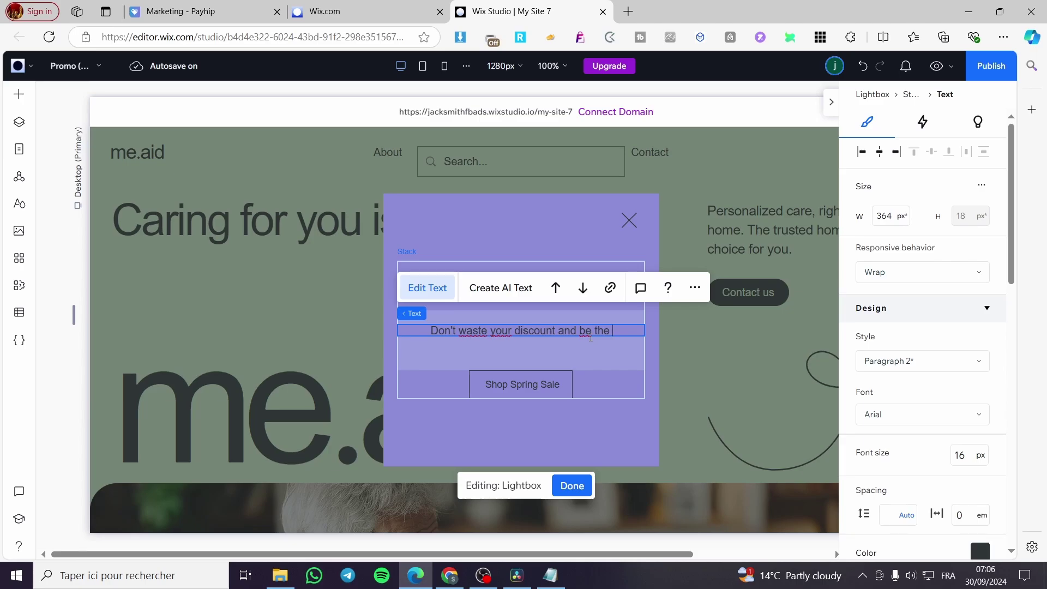
type("shopper")
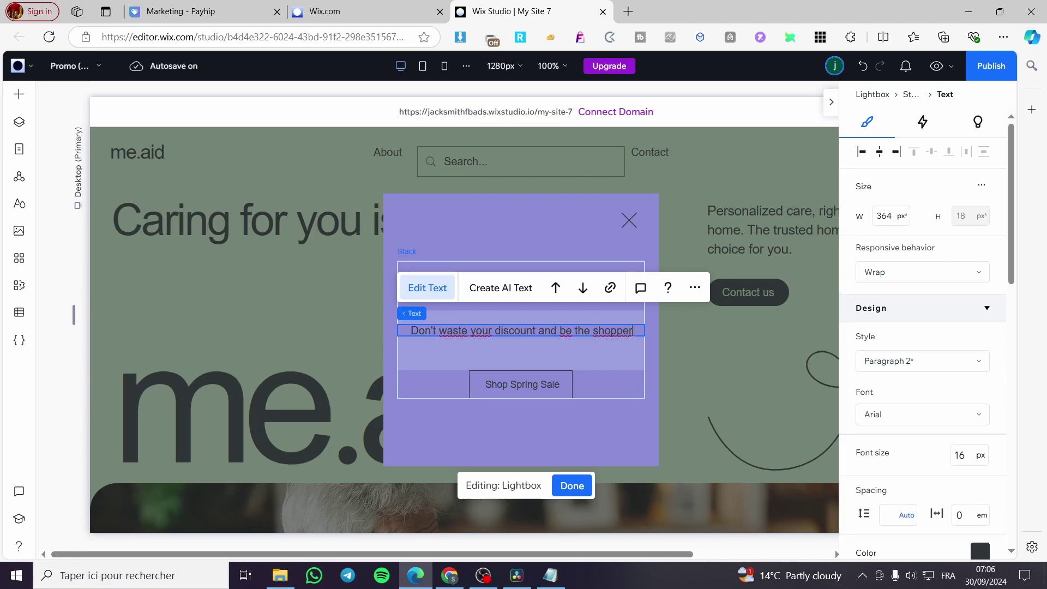
key("ctrl+Left")
type("bes")
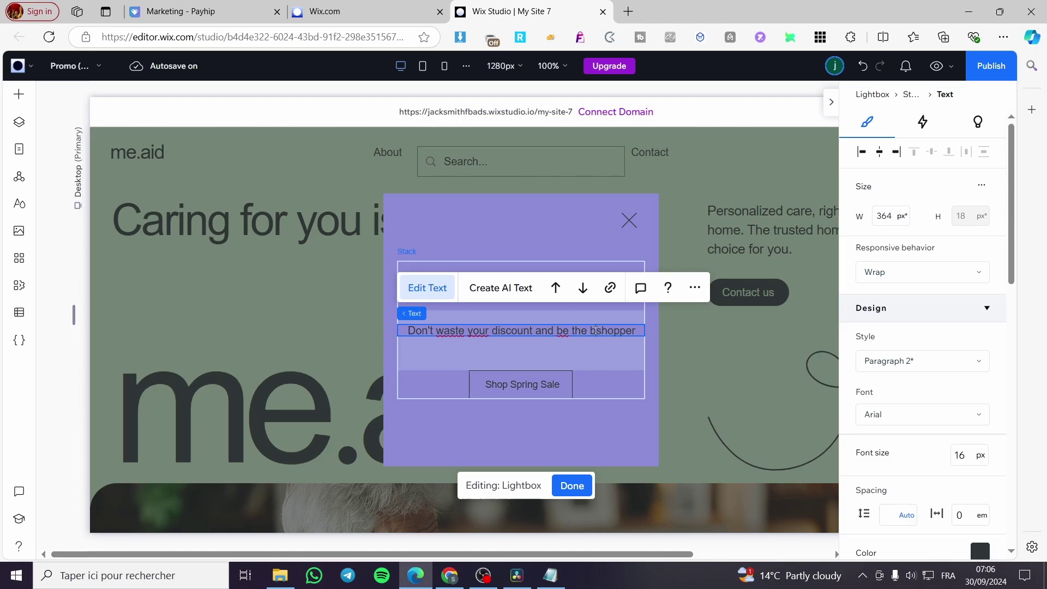
type("t")
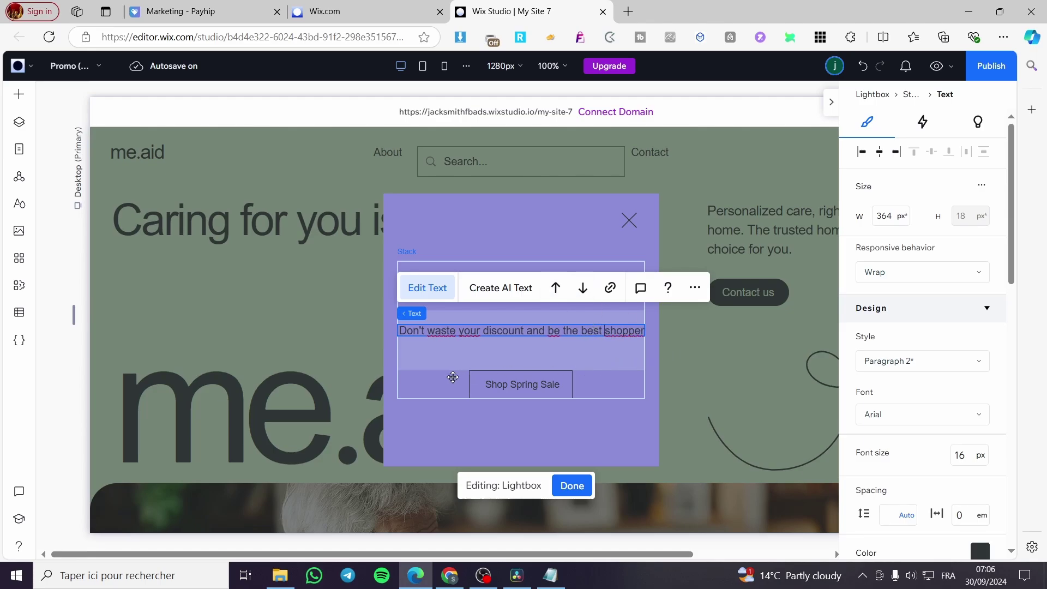
left_click(584, 364)
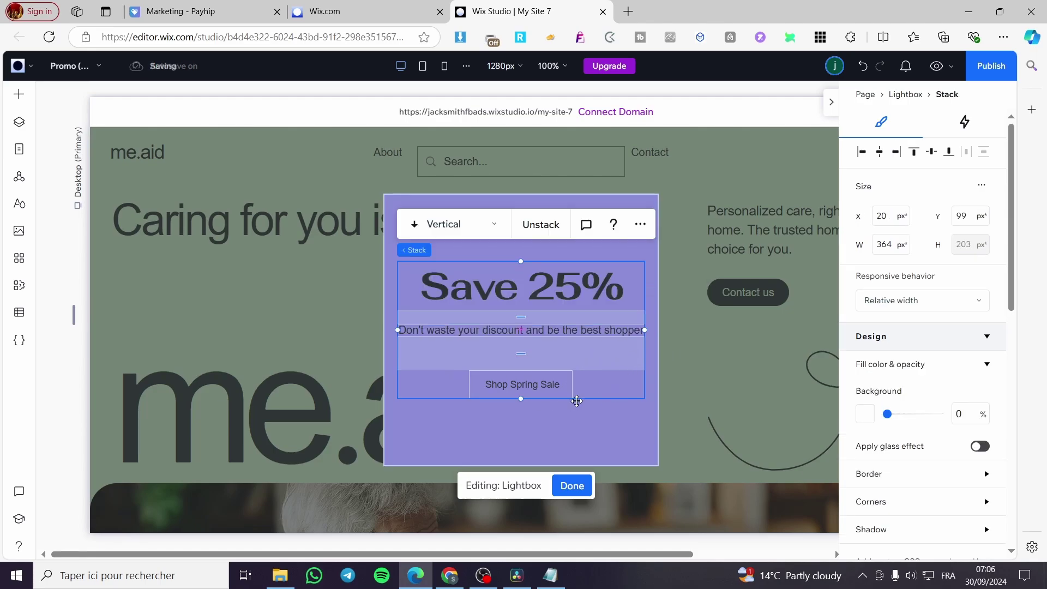
Step: Open the settings of the lightbox's "Shop Spring Sale" button and examine its design and text formatting options
left_click(529, 386)
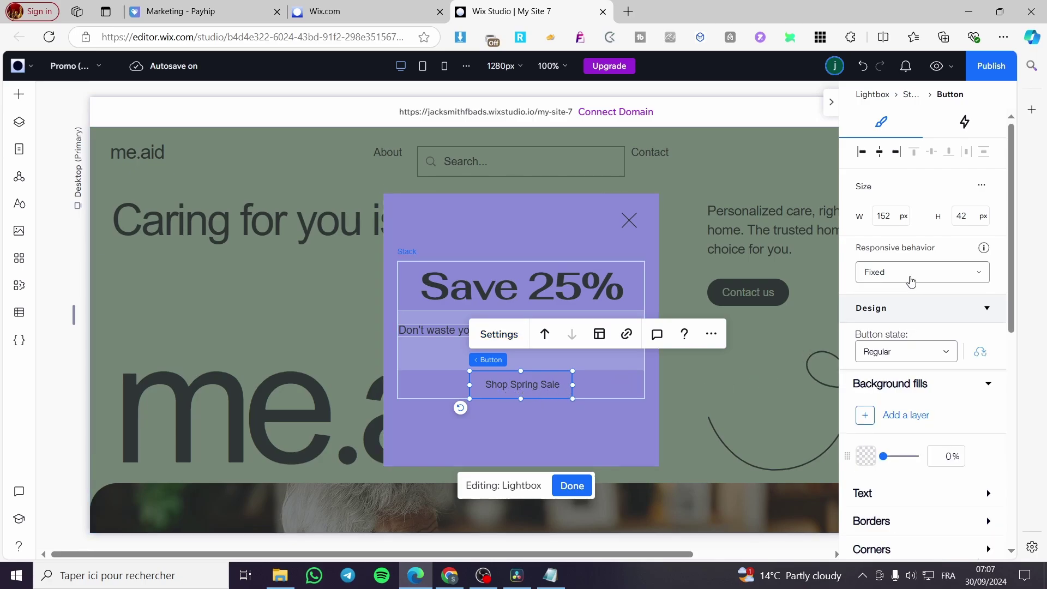
scroll(927, 305, "down", 1)
scroll(929, 311, "down", 8)
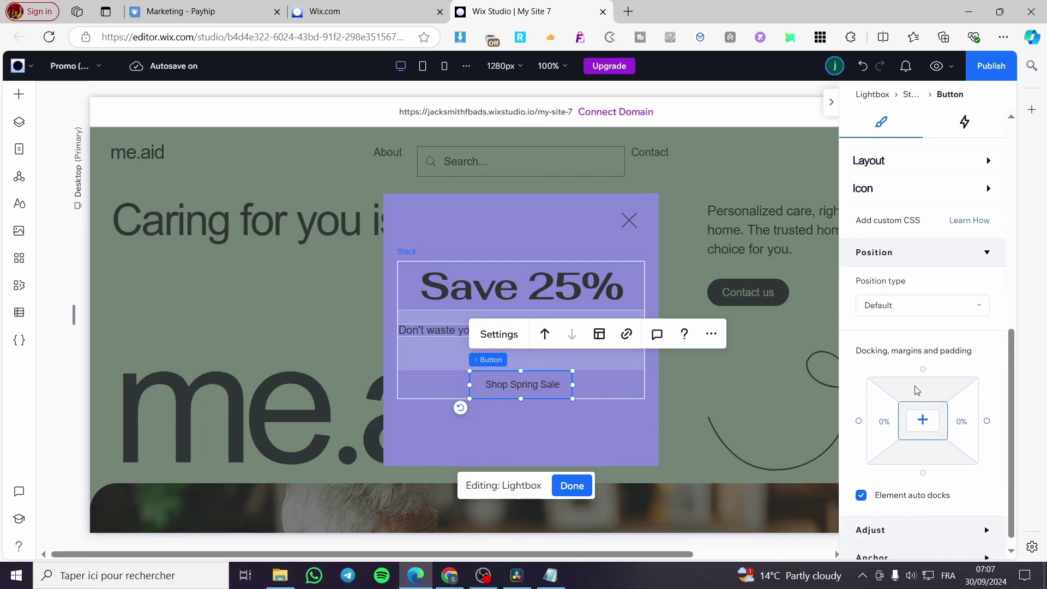
left_click(499, 333)
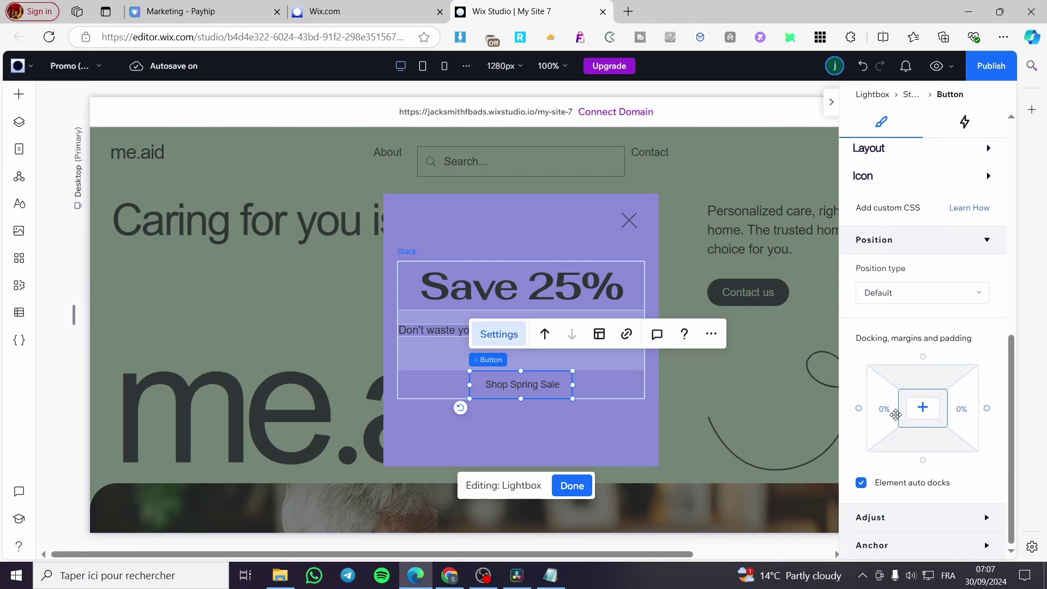
scroll(956, 443, "up", 6)
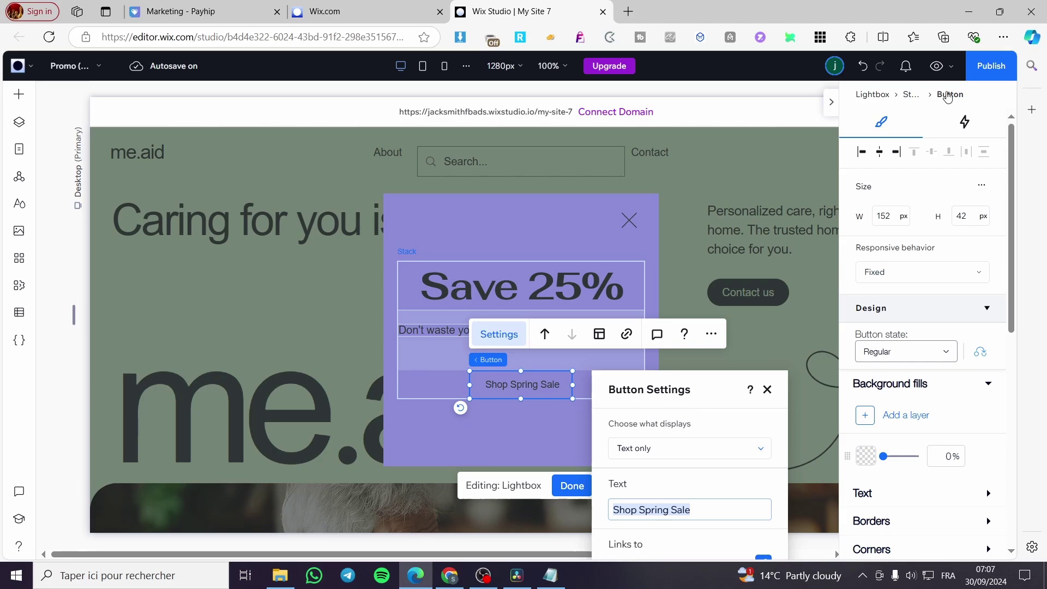
scroll(919, 349, "down", 3)
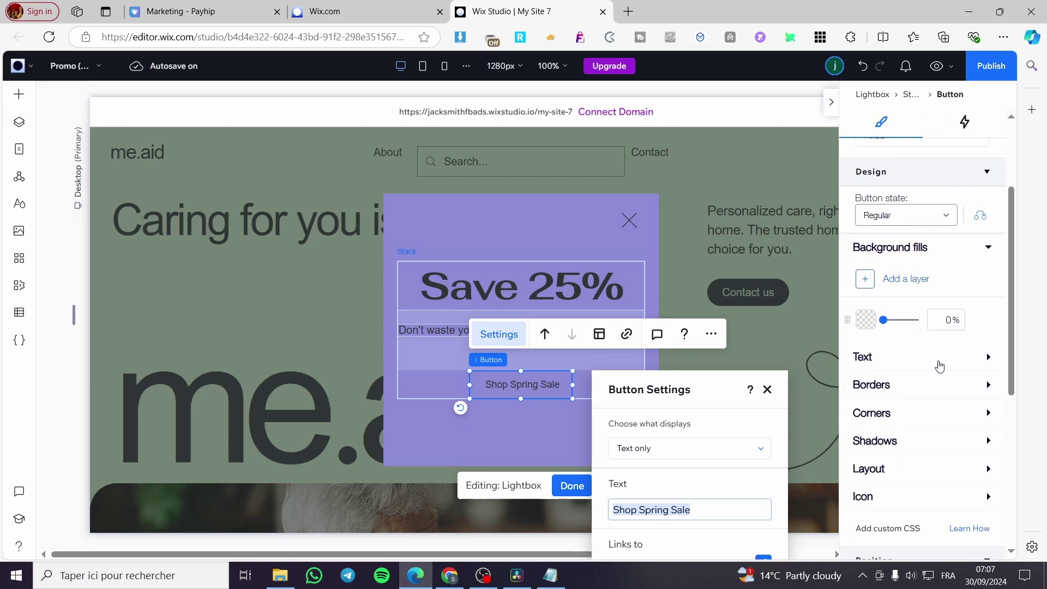
left_click(981, 362)
scroll(928, 392, "down", 3)
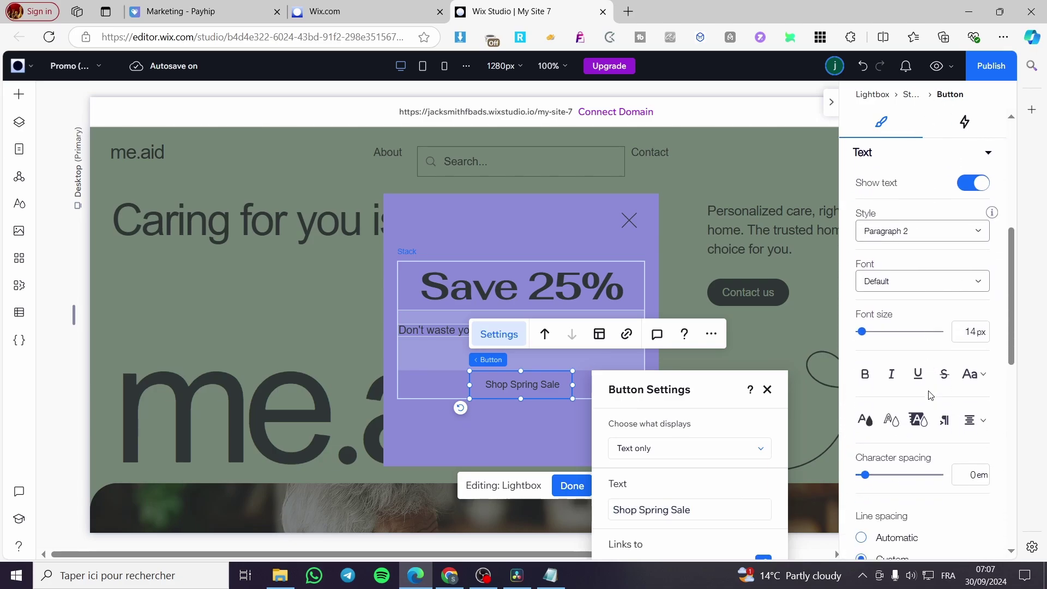
scroll(946, 342, "down", 2)
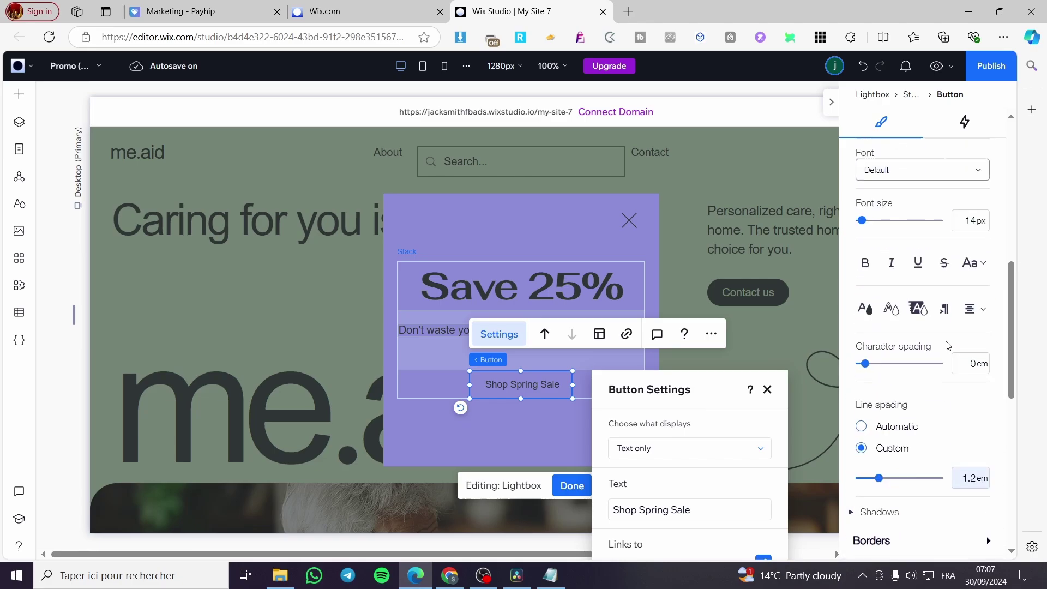
scroll(949, 342, "up", 2)
scroll(903, 276, "up", 1)
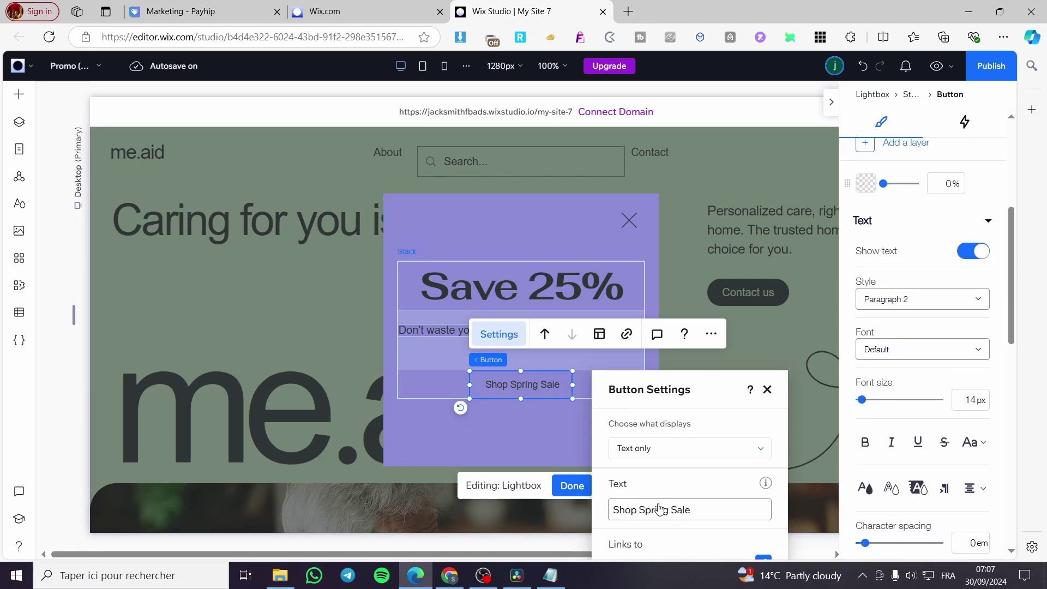
Step: Change the lightbox button's text to "Shop Now" and finish editing the lightbox
triple_click(694, 507)
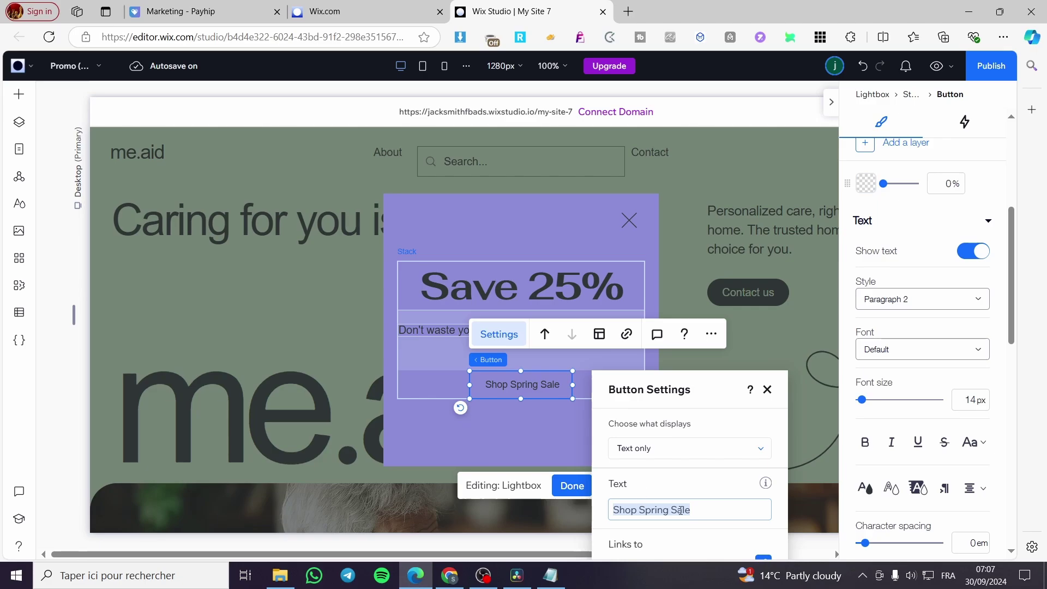
type("S")
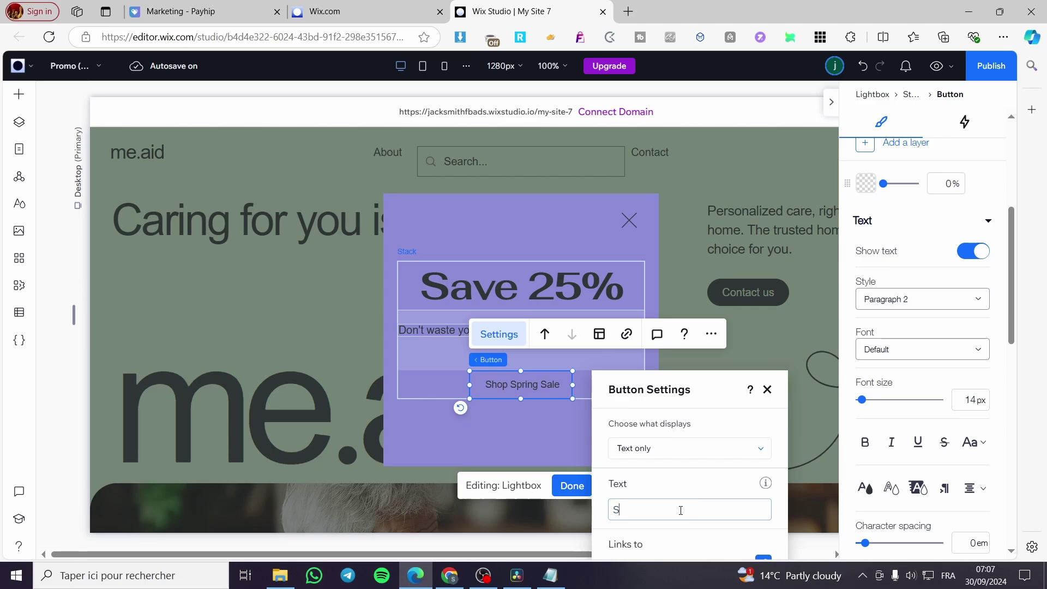
type("hop N")
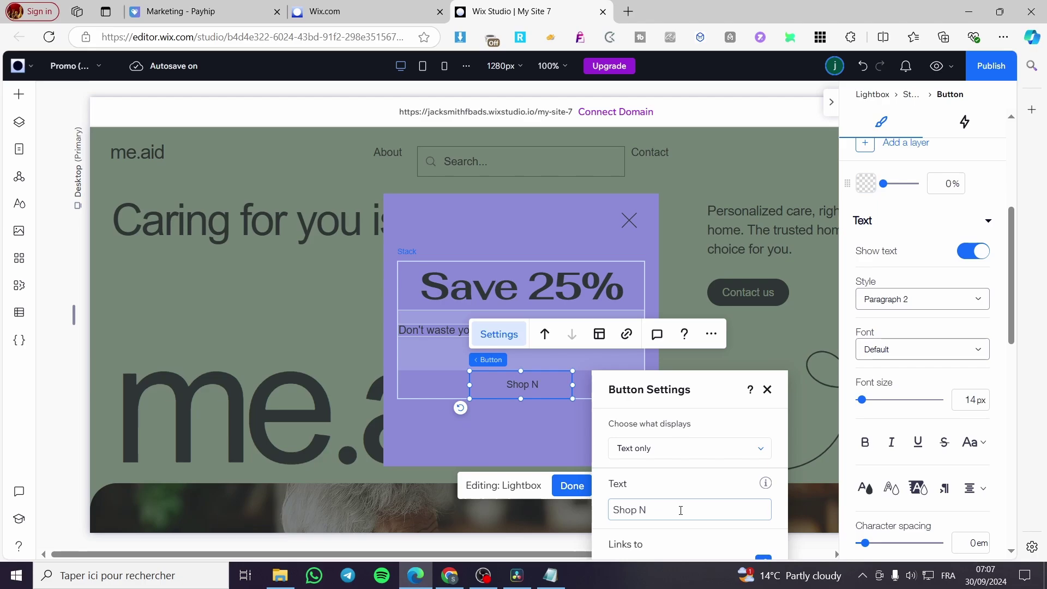
type("ox")
key("BackSpace")
type("w")
left_click(479, 439)
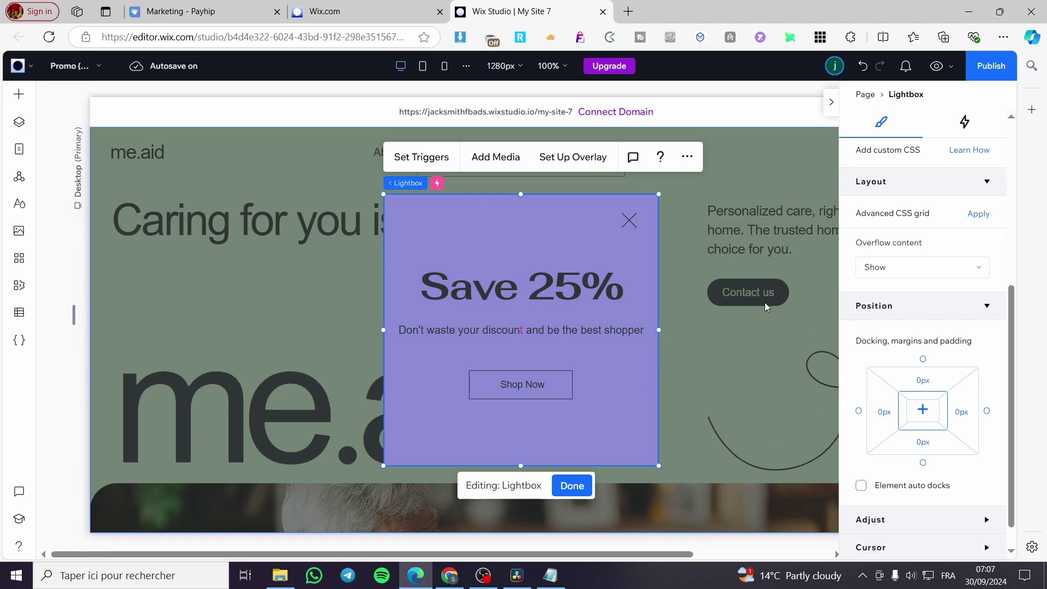
left_click(578, 492)
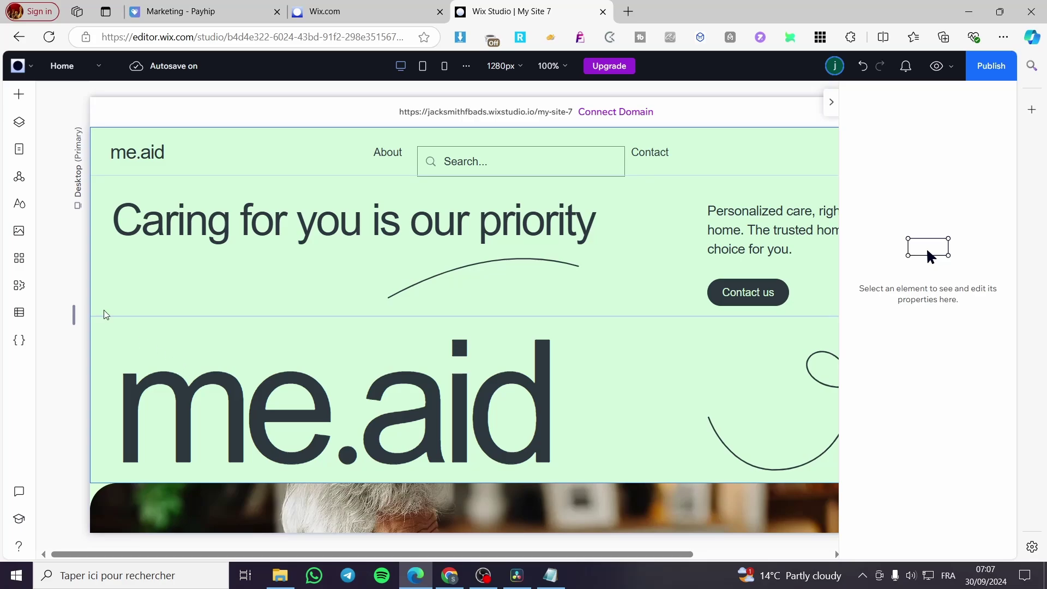
Step: Rename the "Promo (20% off)" lightbox in the site pages to "PopUp"
left_click(19, 149)
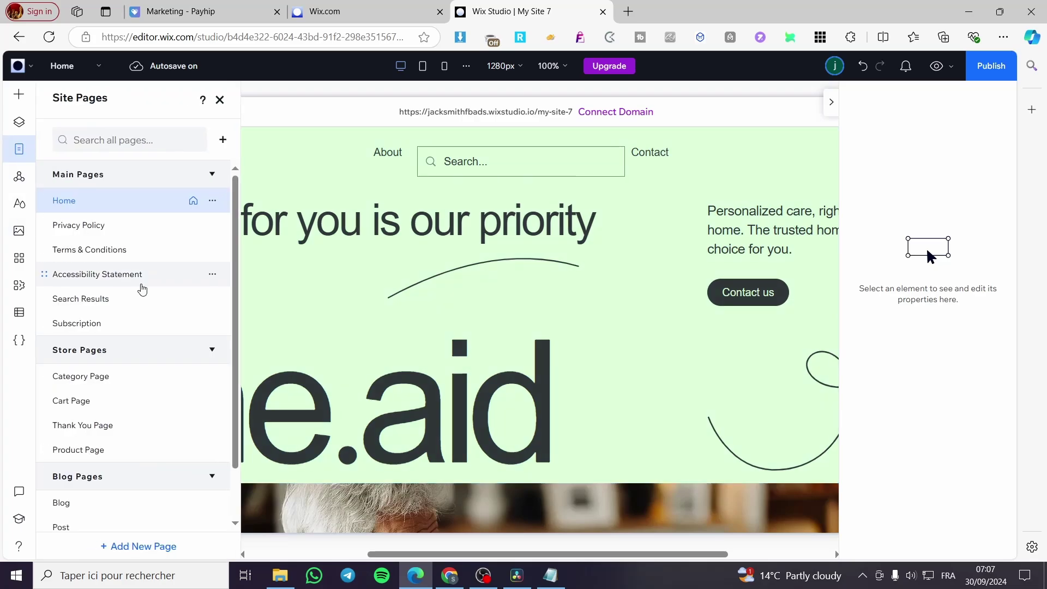
scroll(142, 289, "down", 2)
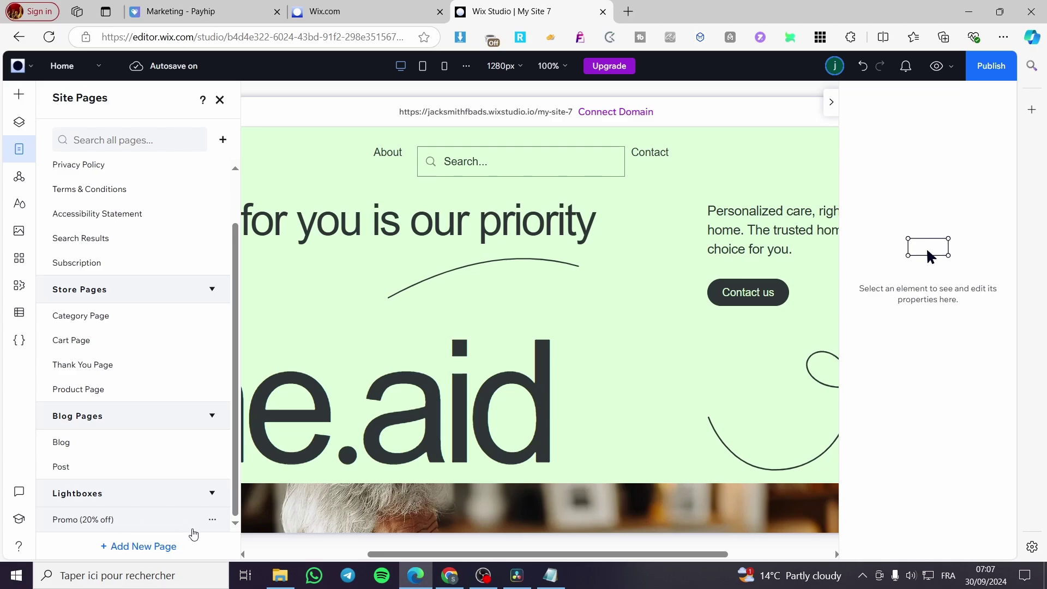
left_click(212, 521)
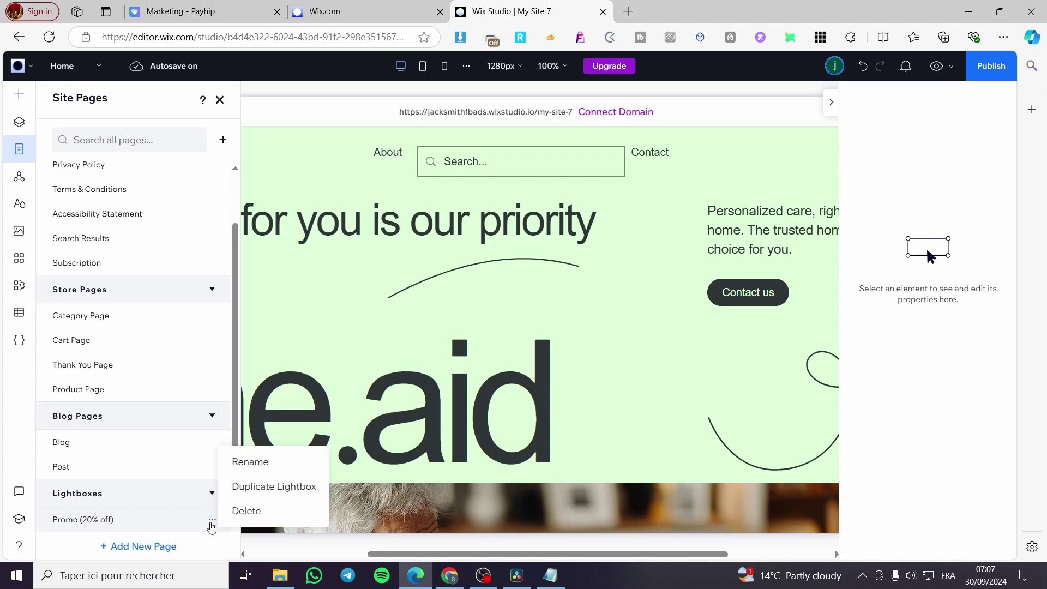
left_click(282, 469)
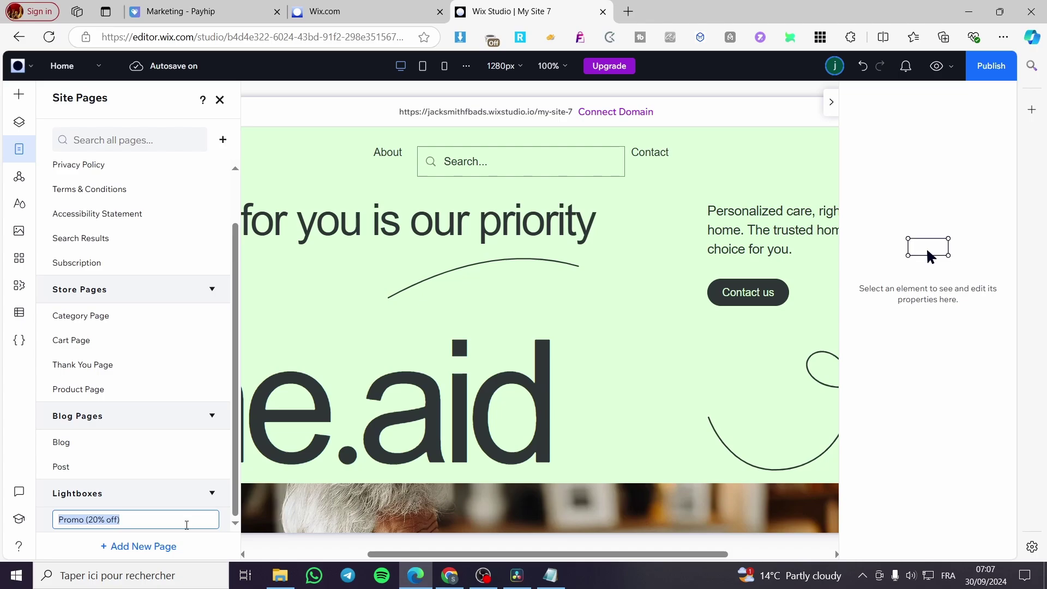
type("PopUp")
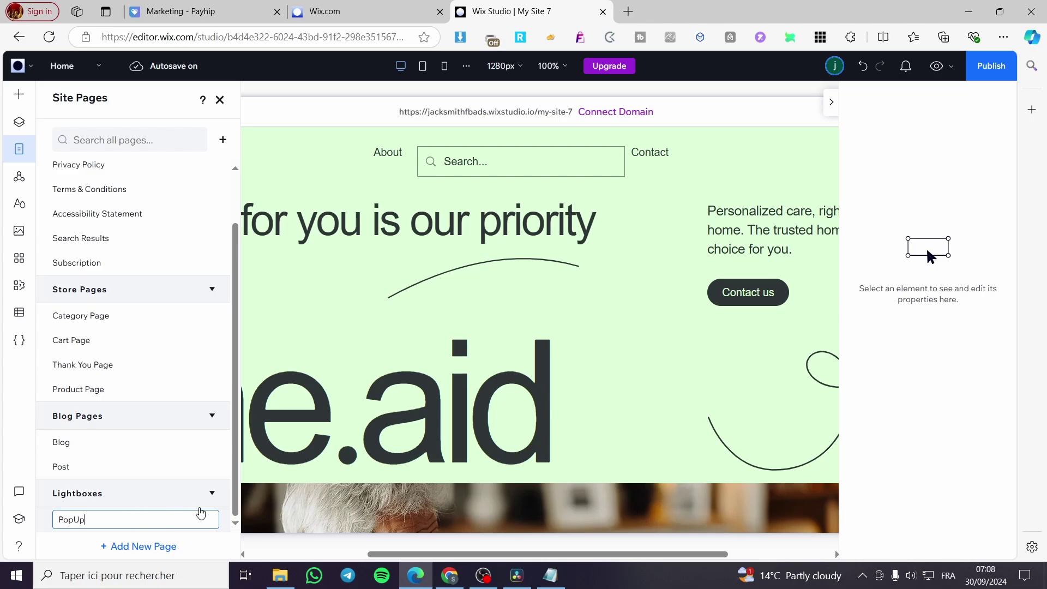
left_click(213, 494)
left_click(207, 516)
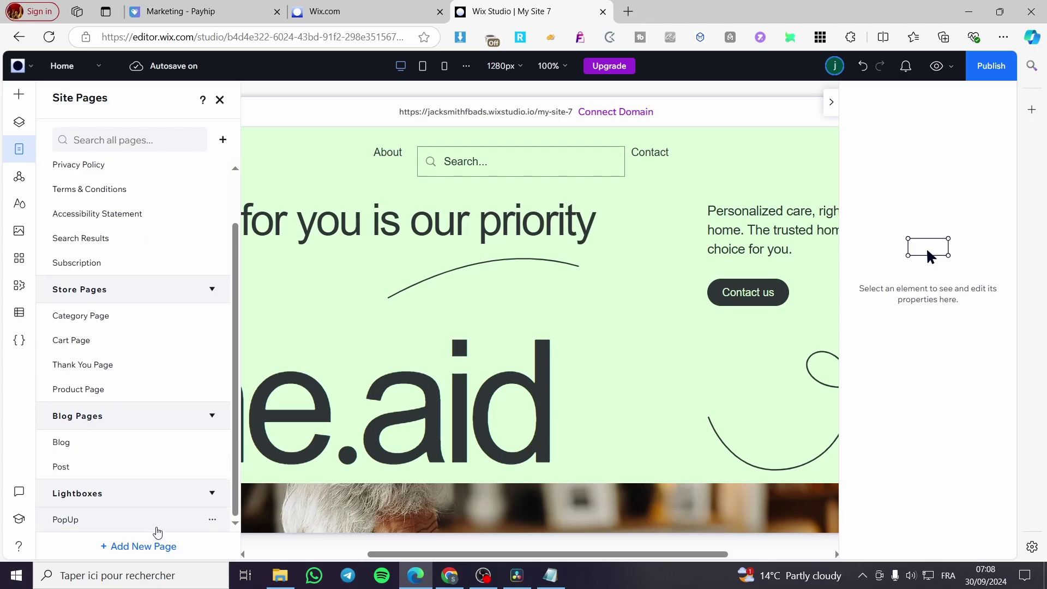
Step: Open the PopUp lightbox from the site pages to review it and return to the home page
left_click(223, 524)
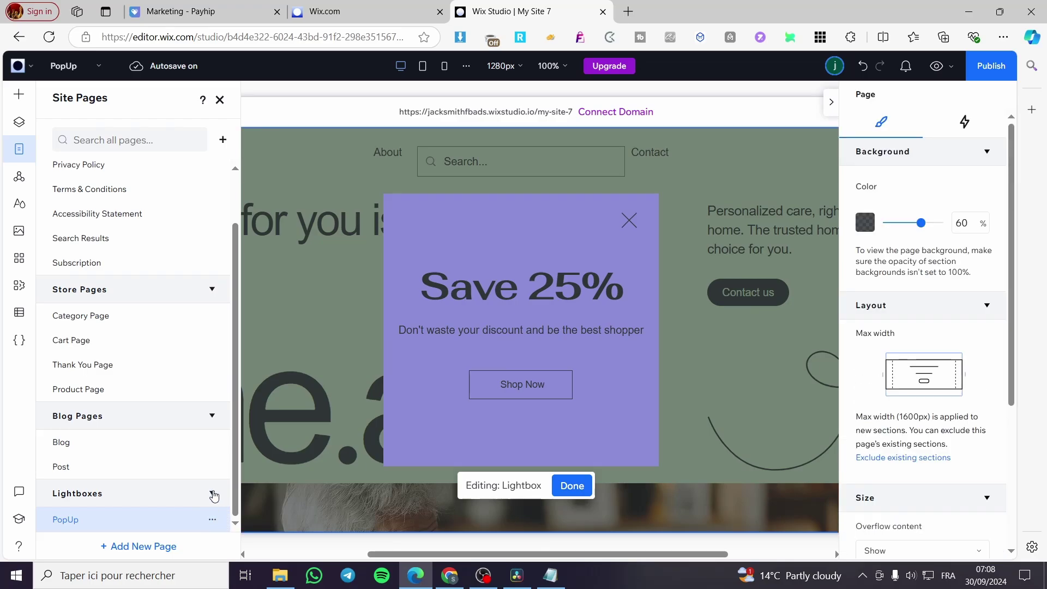
left_click(213, 494)
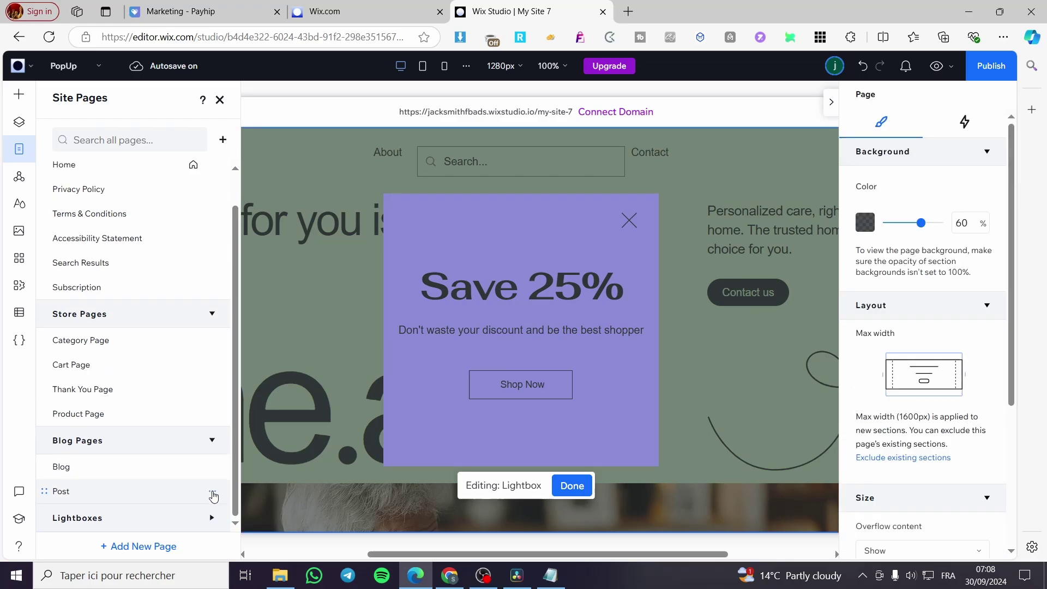
left_click(643, 247)
left_click(571, 491)
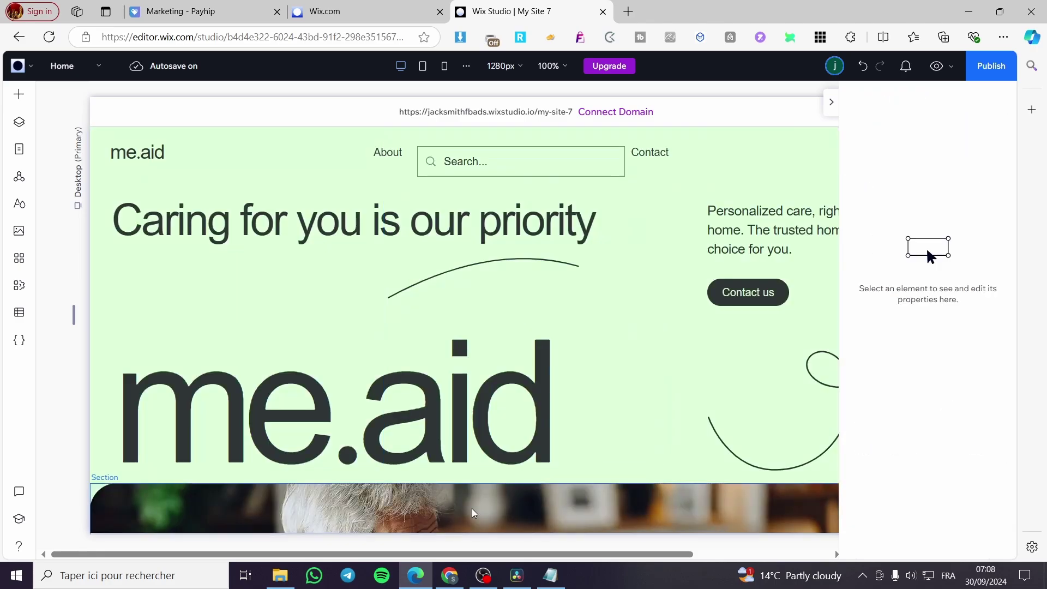
Step: Turn on coding for the site and close the page code list
left_click(19, 351)
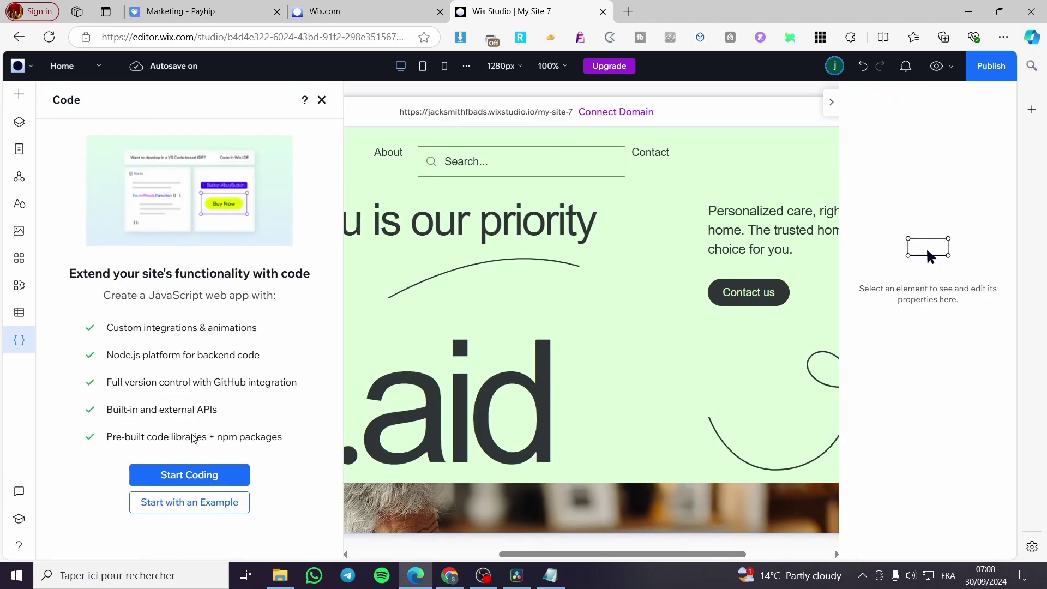
left_click(182, 476)
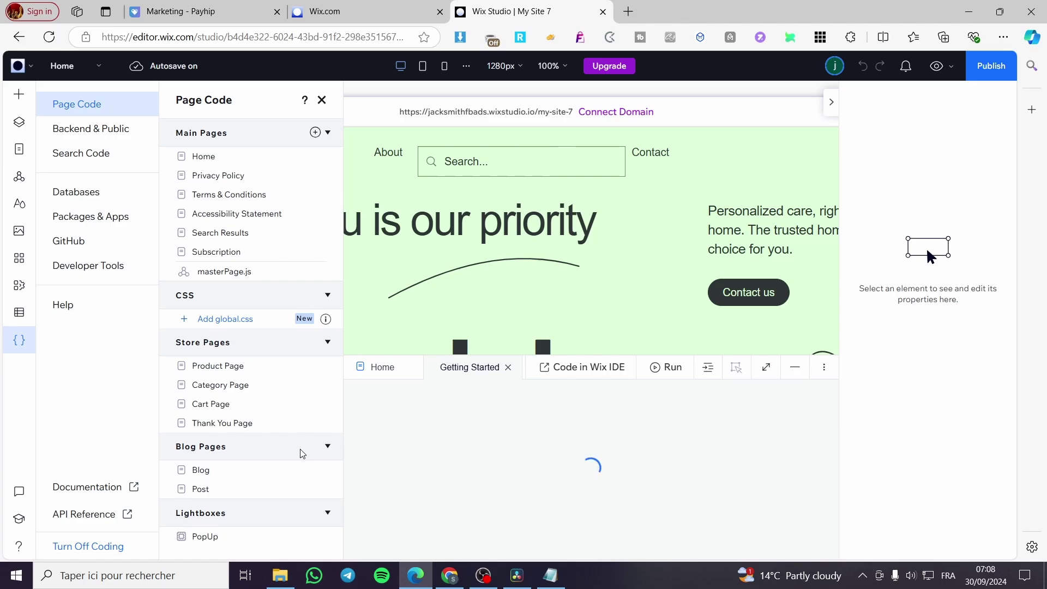
left_click(321, 99)
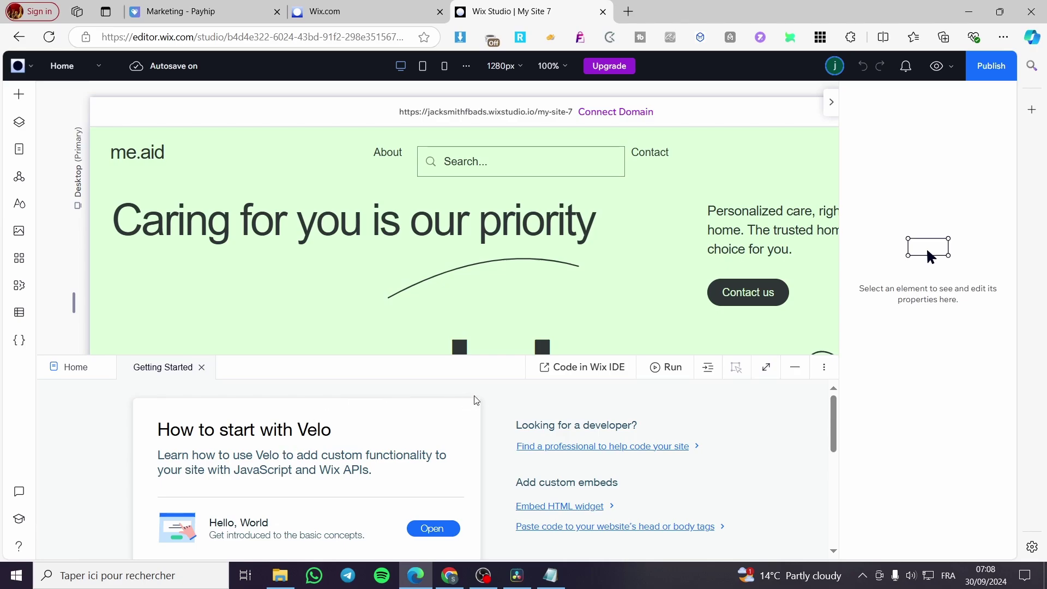
scroll(476, 401, "down", 3)
scroll(505, 420, "up", 3)
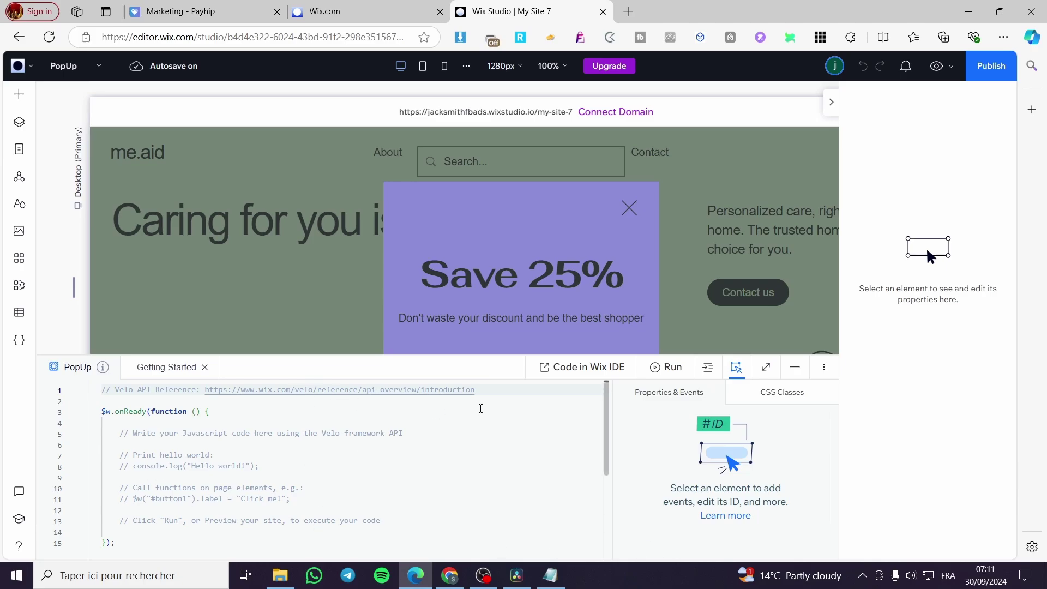
Step: Replace the API reference comment in the PopUp code with "import wixWindow from 'wix-window';" copied from the Notepad file
left_click_drag(476, 390, 101, 393)
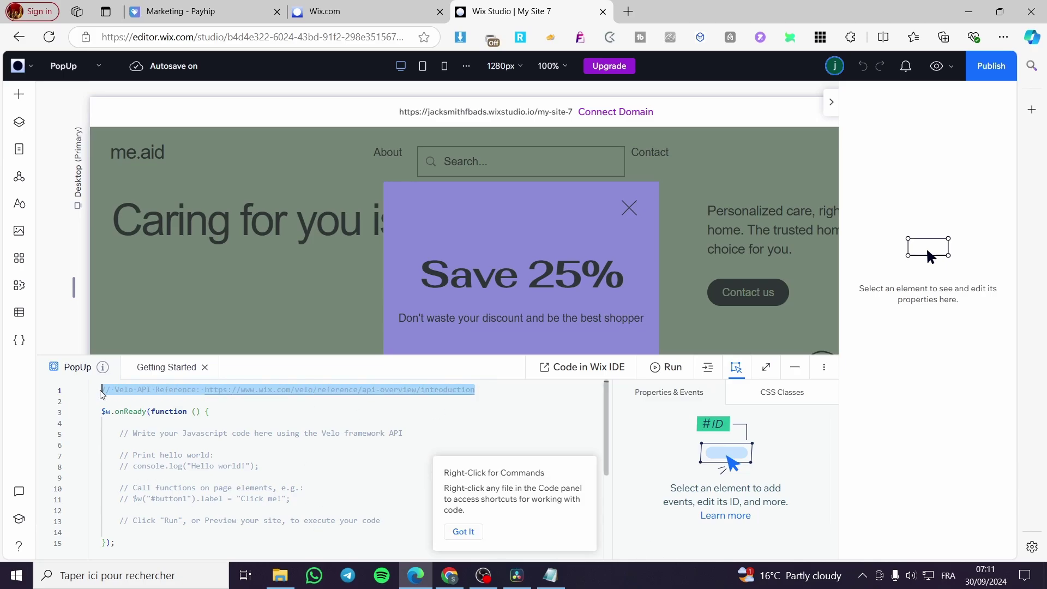
left_click(550, 575)
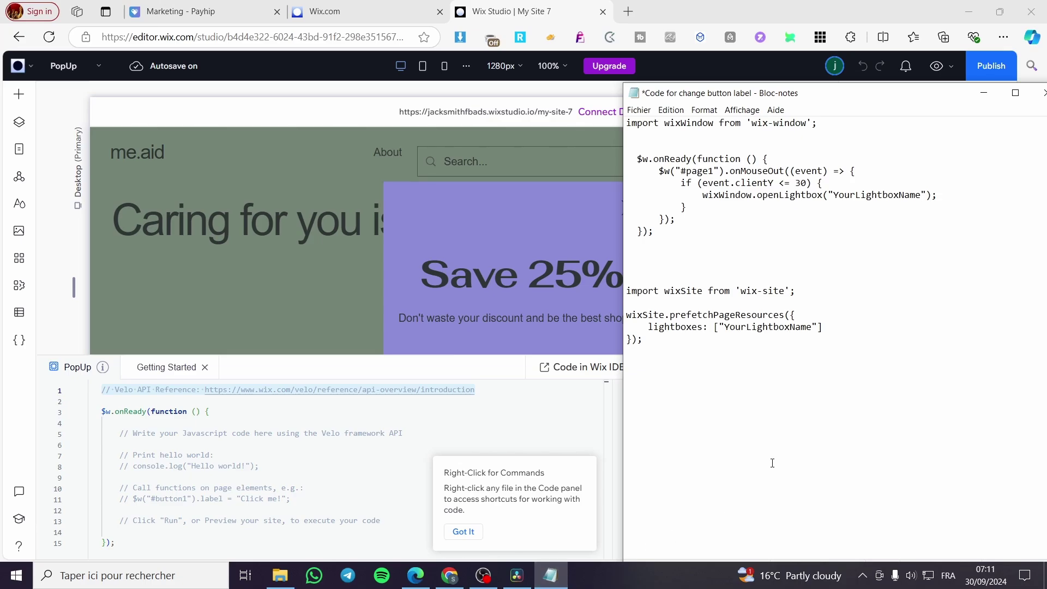
left_click_drag(823, 127, 627, 124)
key("ctrl+c")
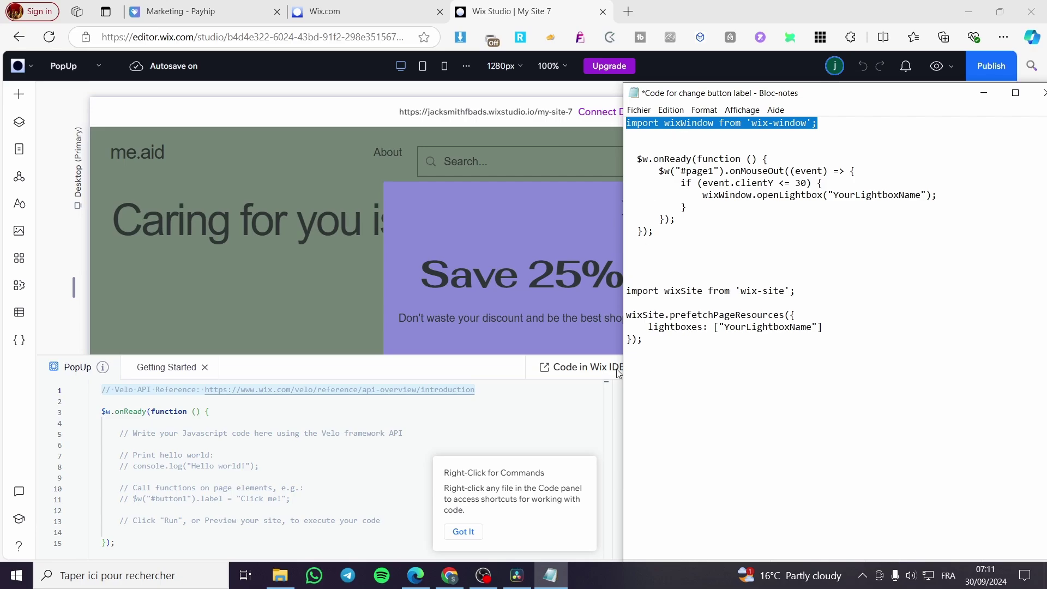
left_click(562, 578)
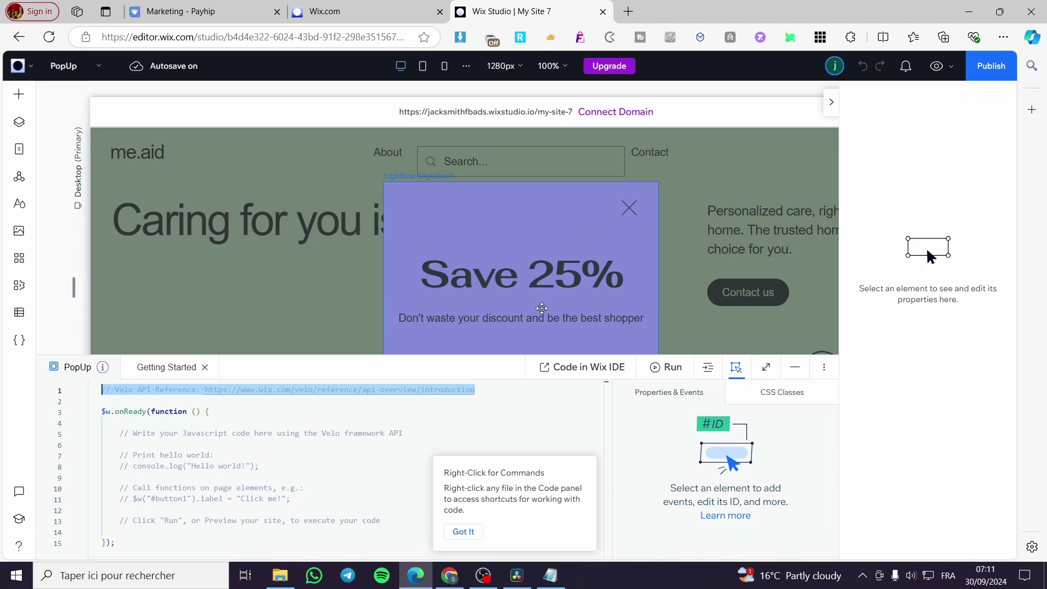
key("ctrl+v")
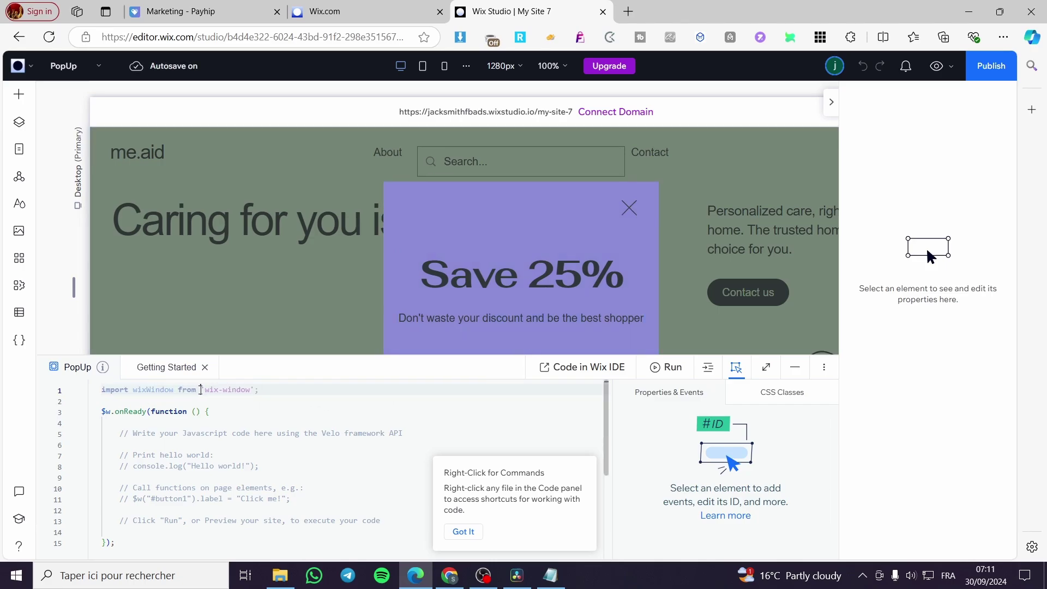
Step: Re-enter the import statement's ending by writing "wixwindow" and accepting the suggestion "import wixWindow from 'wix-window';"
left_click_drag(275, 389, 134, 394)
key("BackSpace")
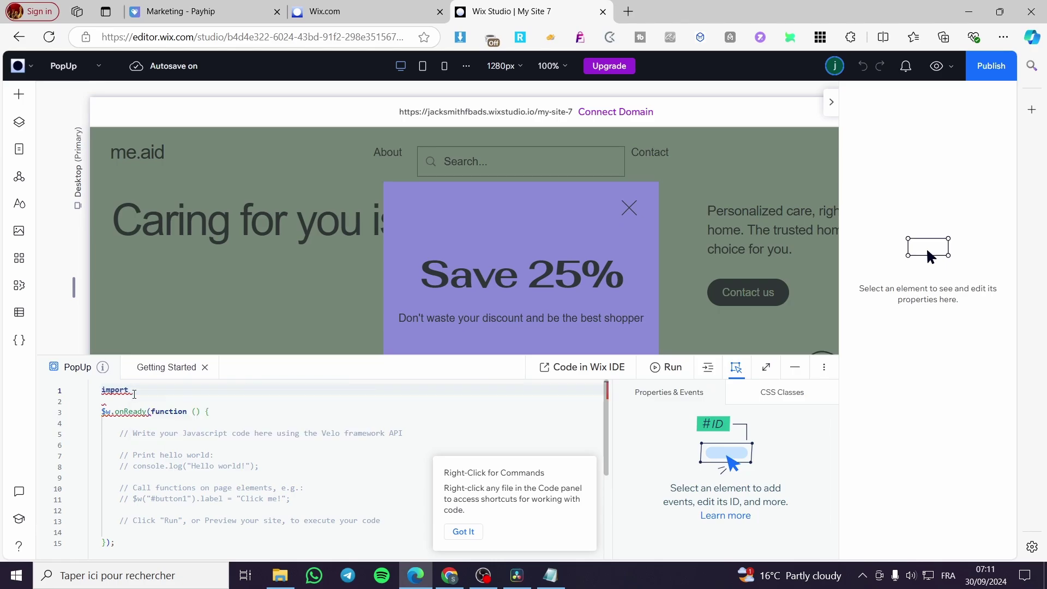
type("wix")
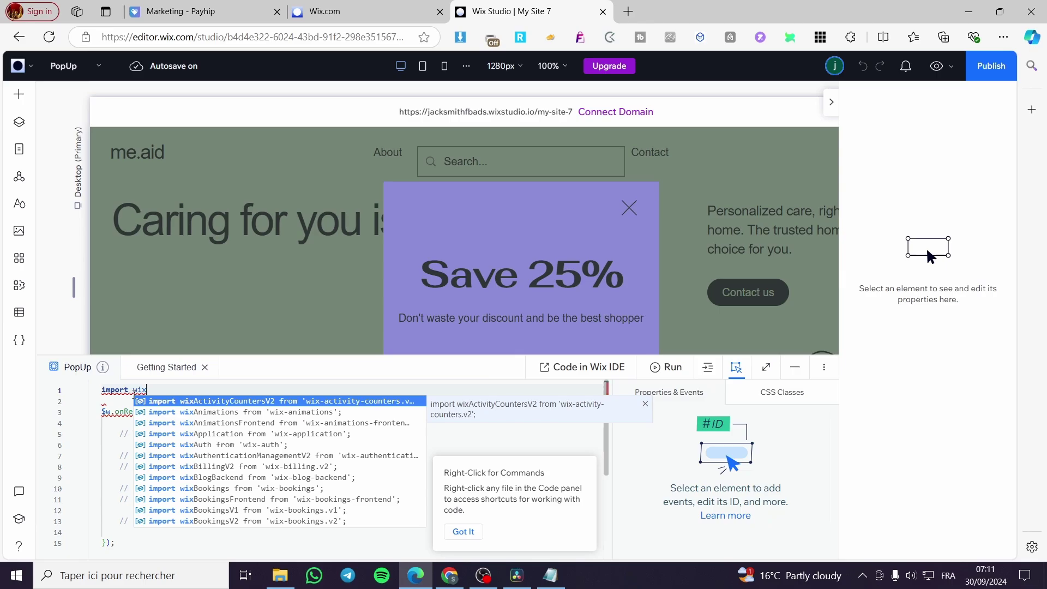
type("window")
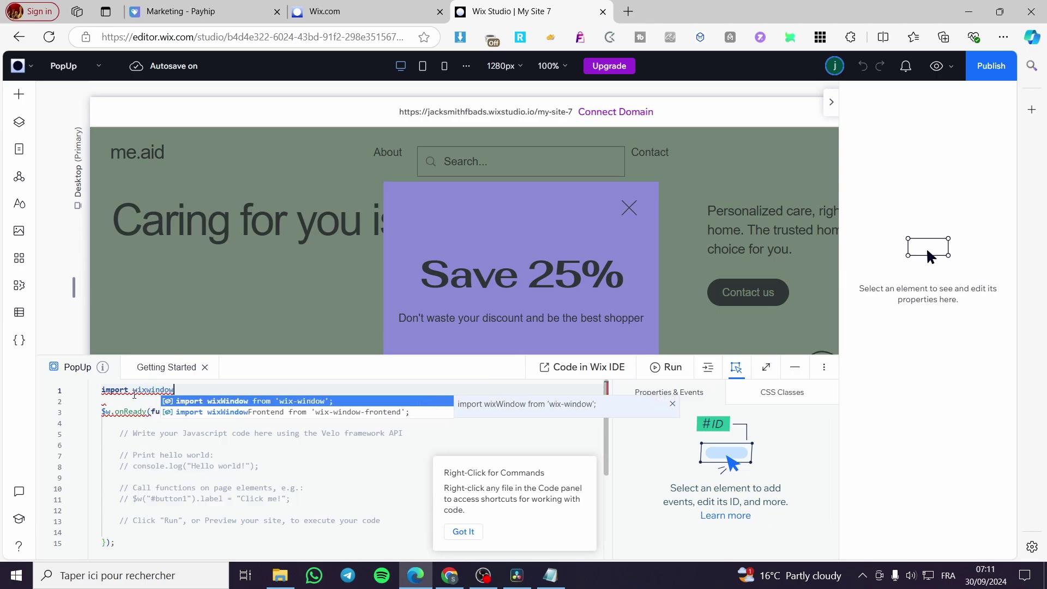
left_click(223, 401)
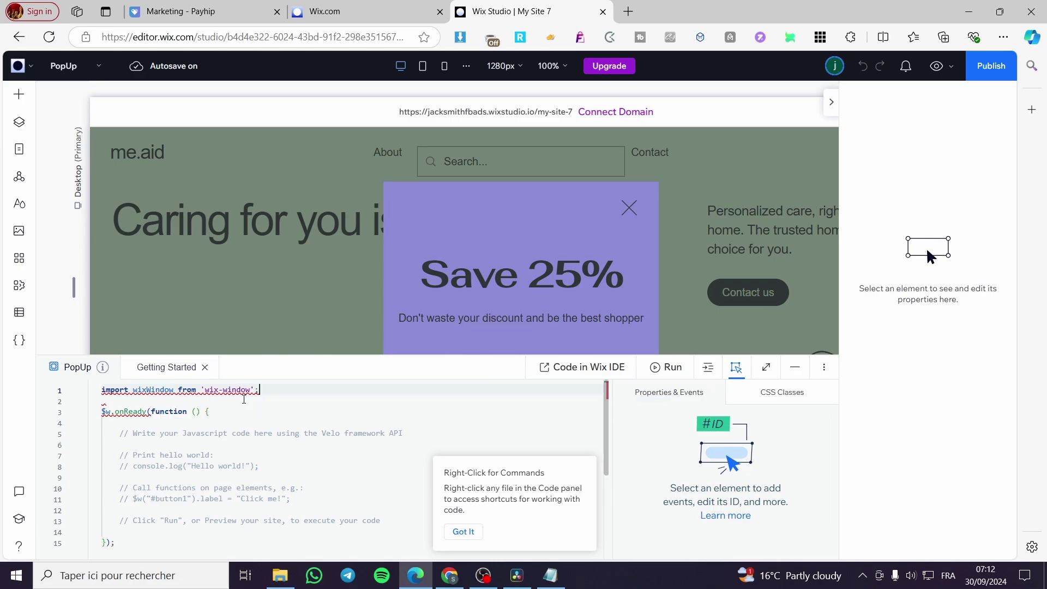
left_click_drag(259, 389, 107, 390)
left_click_drag(289, 389, 92, 389)
key("End")
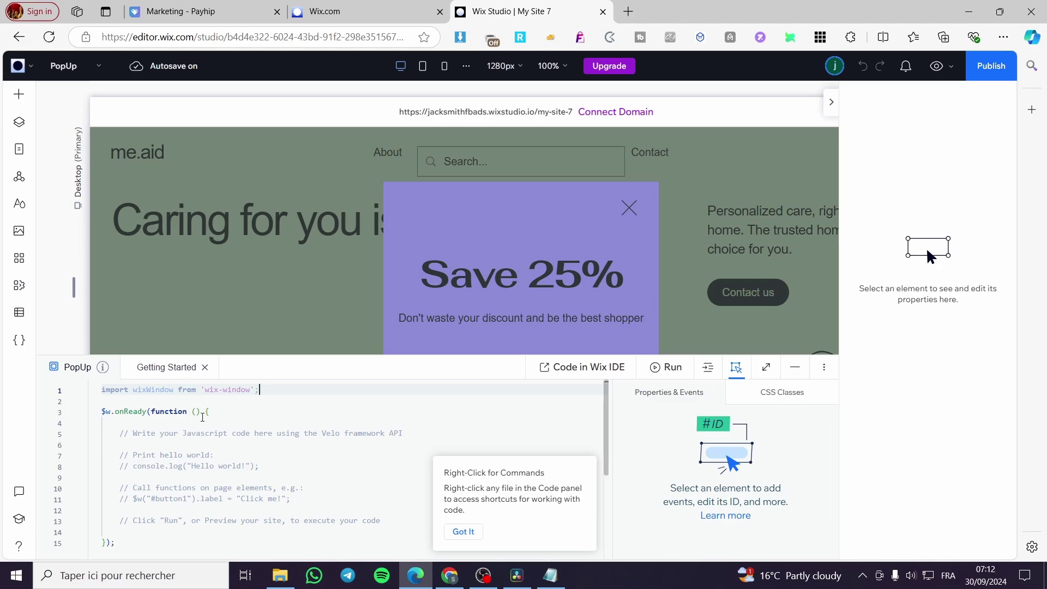
Step: Delete the placeholder comments, closing brackets and surplus blank lines beneath the $w.onReady line in the PopUp code
left_click(202, 418)
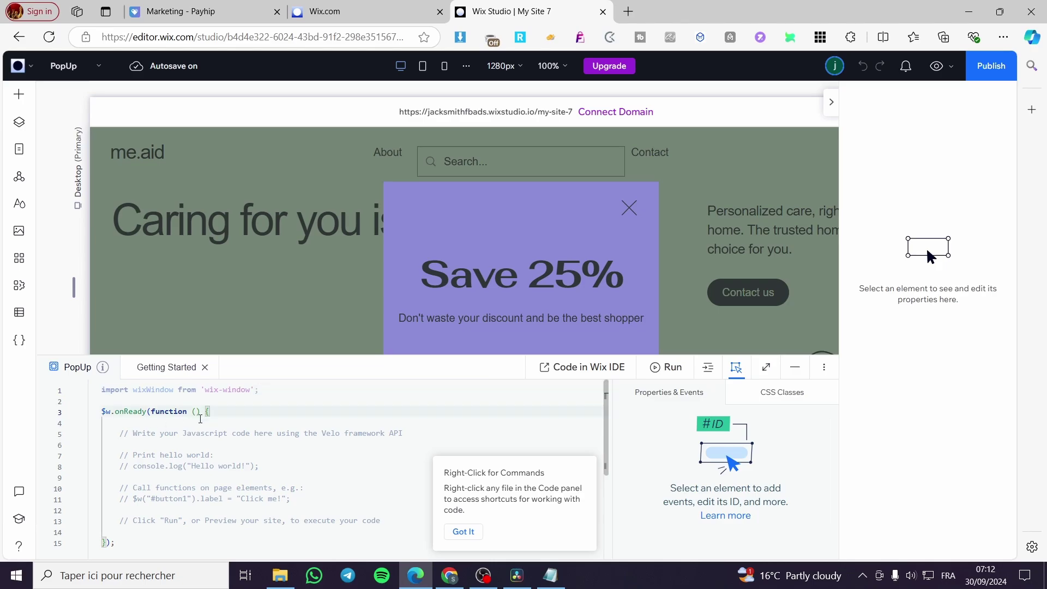
key("Return")
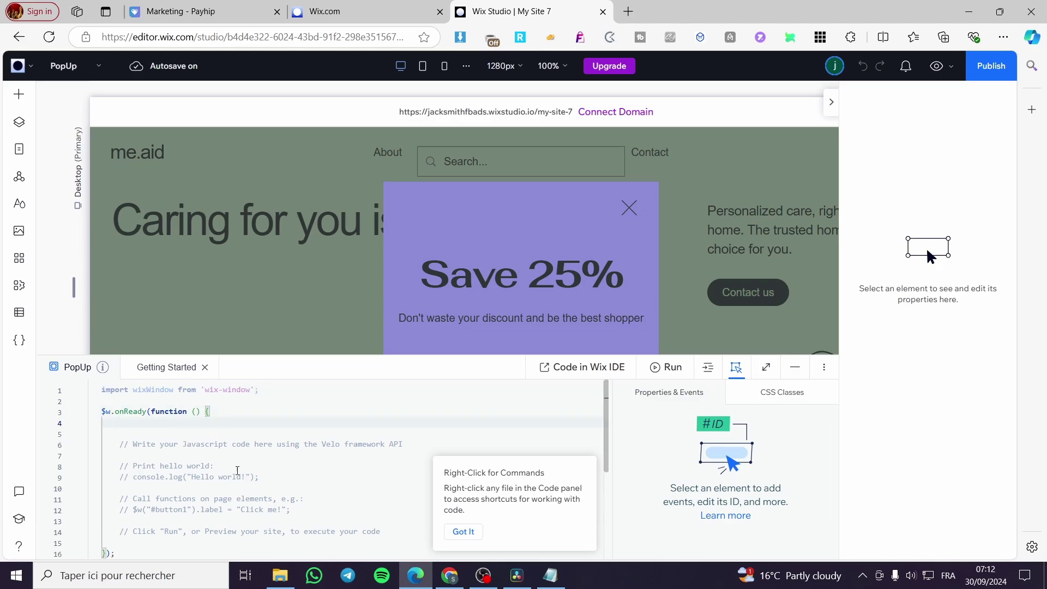
left_click_drag(397, 534, 125, 449)
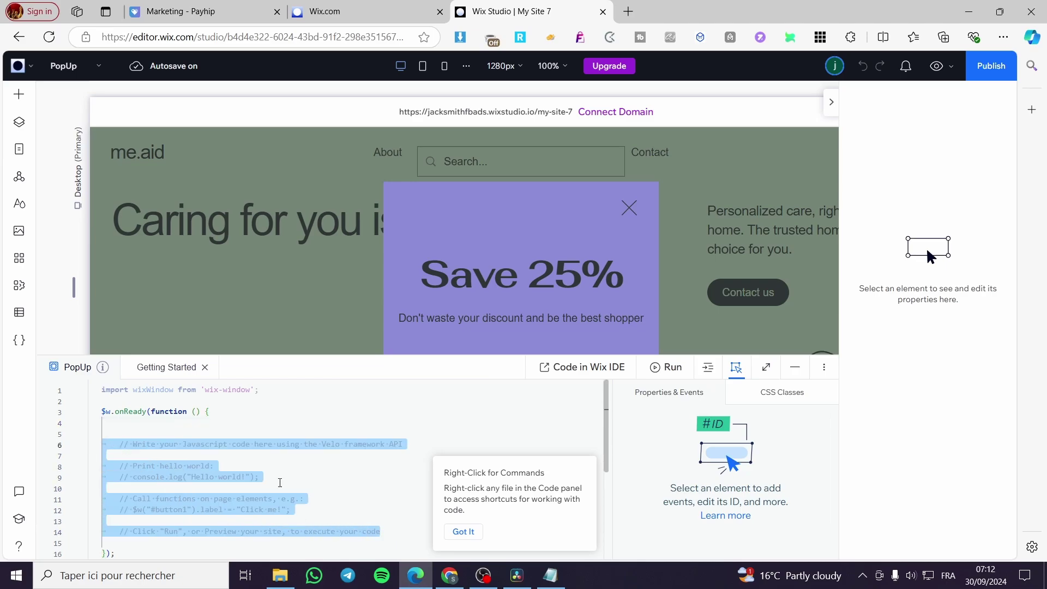
key("BackSpace")
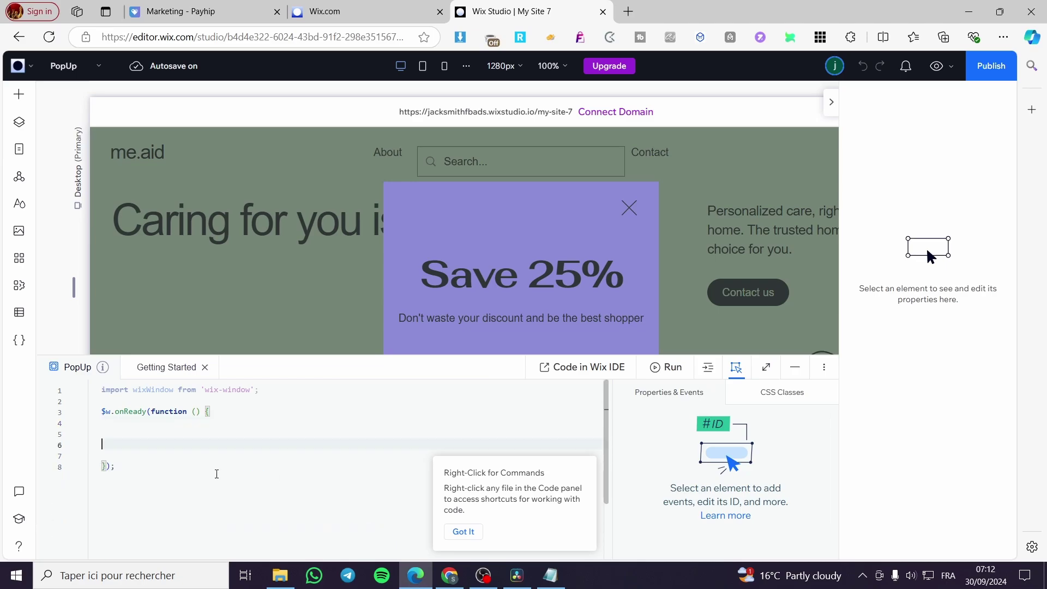
left_click_drag(127, 462, 96, 469)
key("BackSpace")
key("BackSpace")
key("BackSpace")
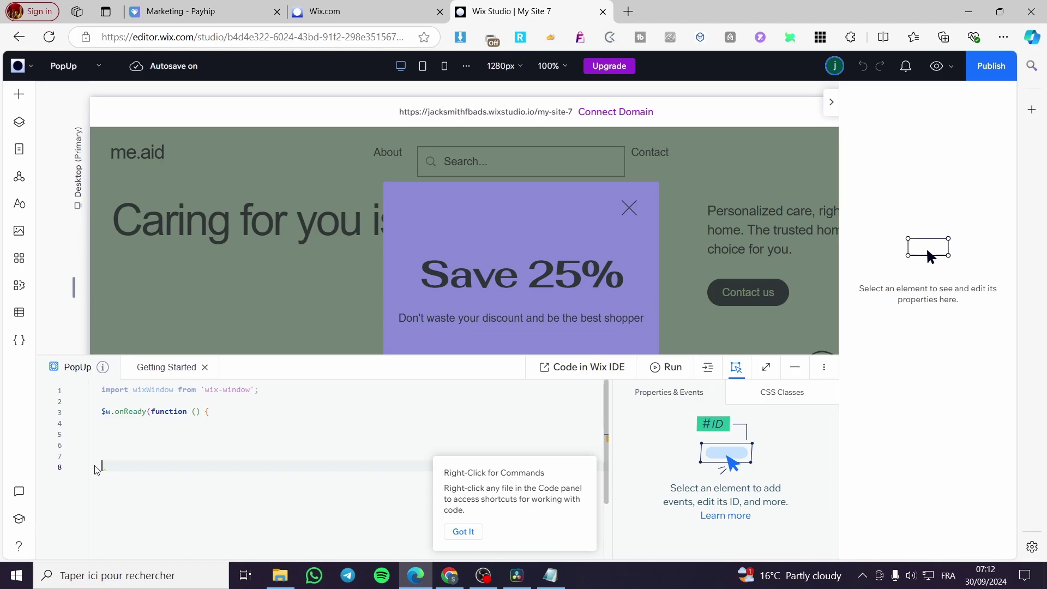
key("BackSpace")
key("BackSpace")
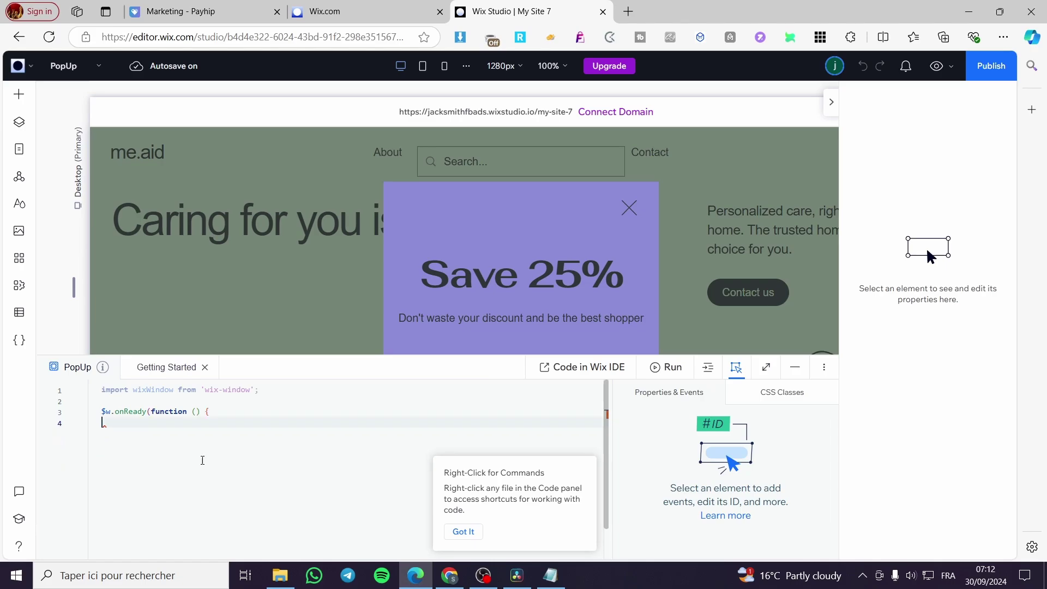
Step: Copy $w("#page1").onMouseOut((event) => { from the Notepad file and insert it beneath the $w.onReady line
left_click(550, 576)
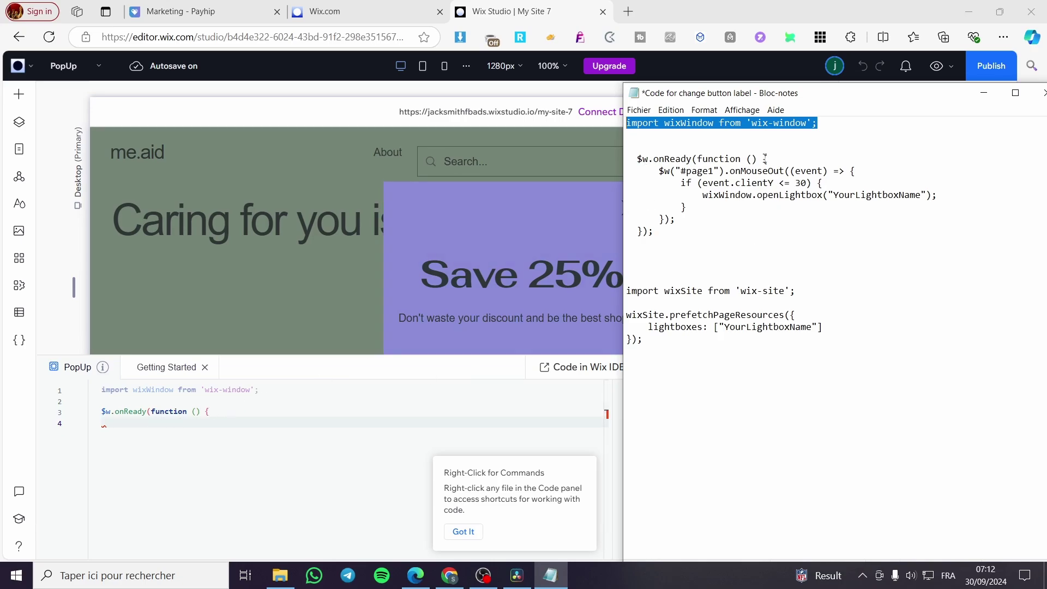
left_click_drag(654, 171, 857, 171)
key("ctrl+c")
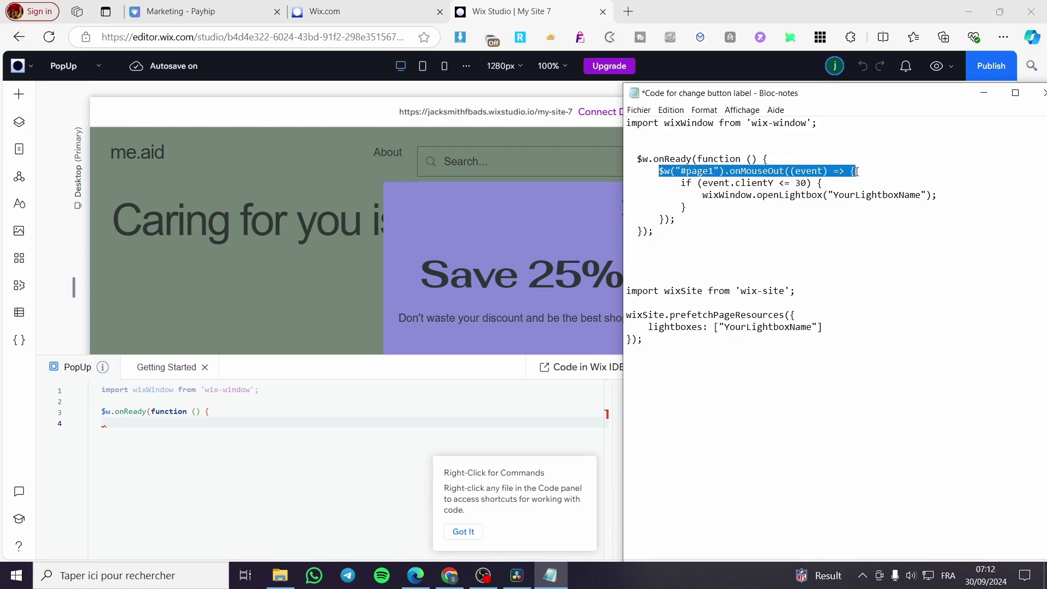
left_click(178, 424)
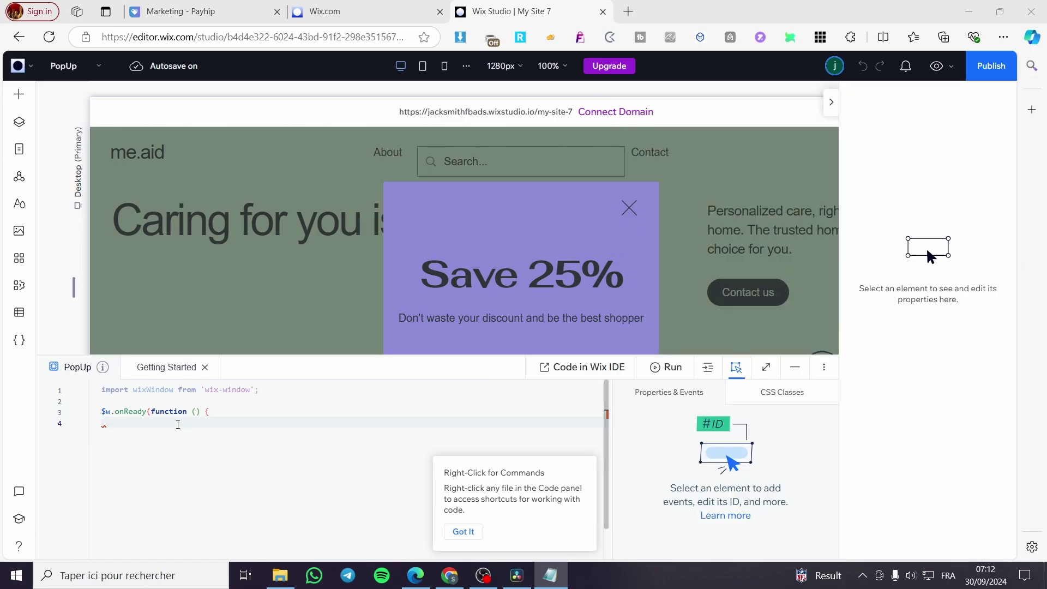
key("ctrl+v")
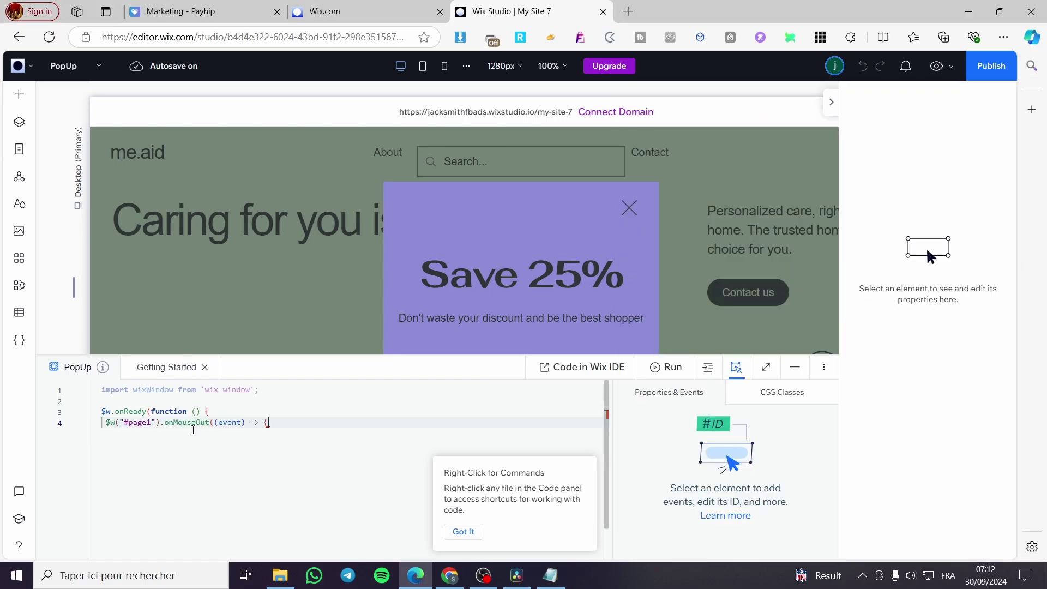
Step: Copy the condition "if (event.clientY <= 30) {" from the Notepad file onto a new line under the onMouseOut handler
left_click(550, 576)
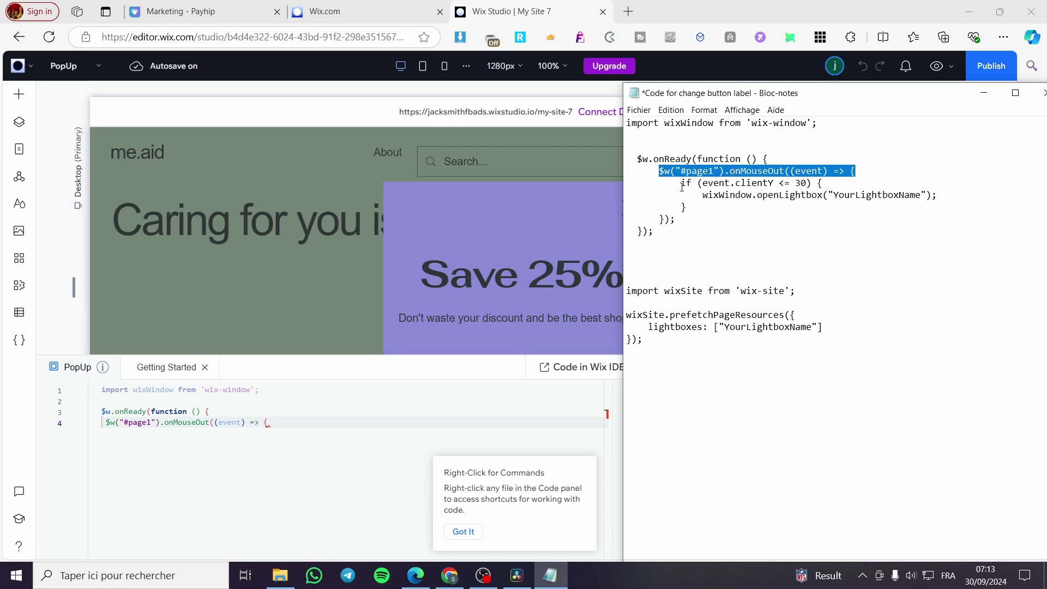
left_click_drag(682, 184, 824, 184)
key("ctrl+c")
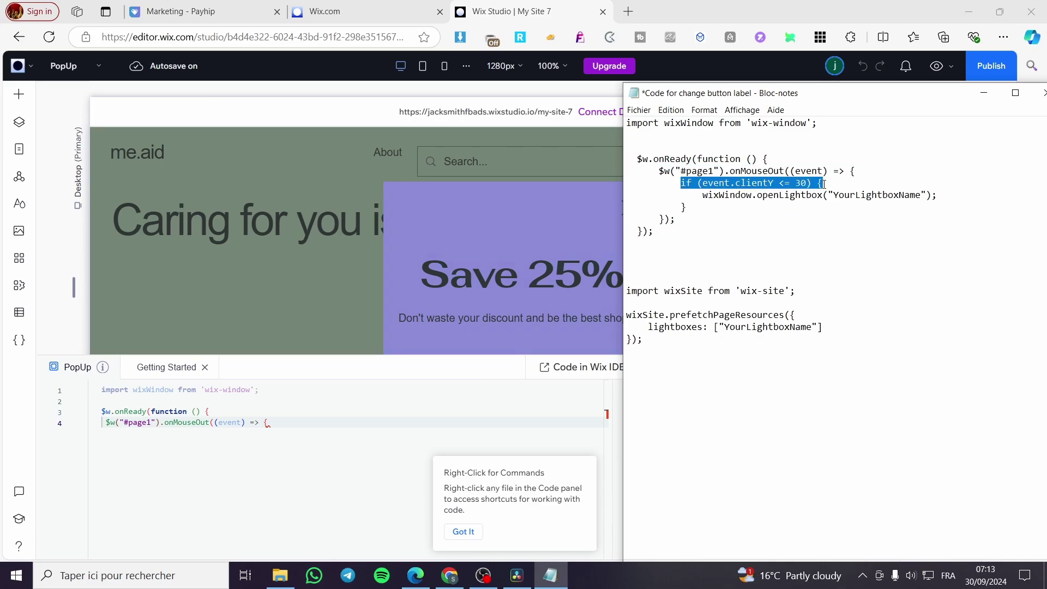
left_click(289, 421)
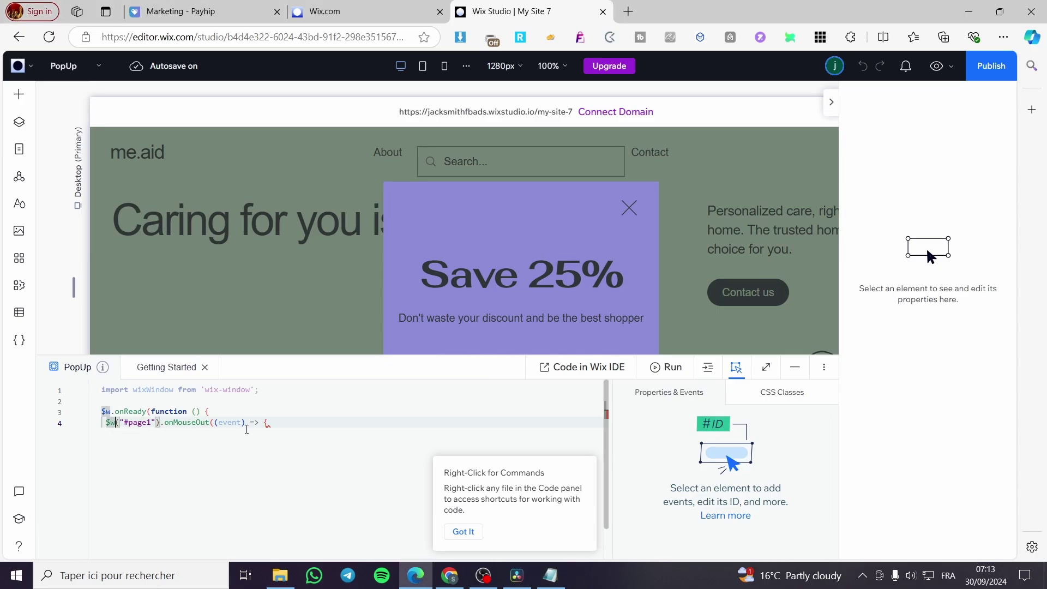
key("Return")
key("ctrl+v")
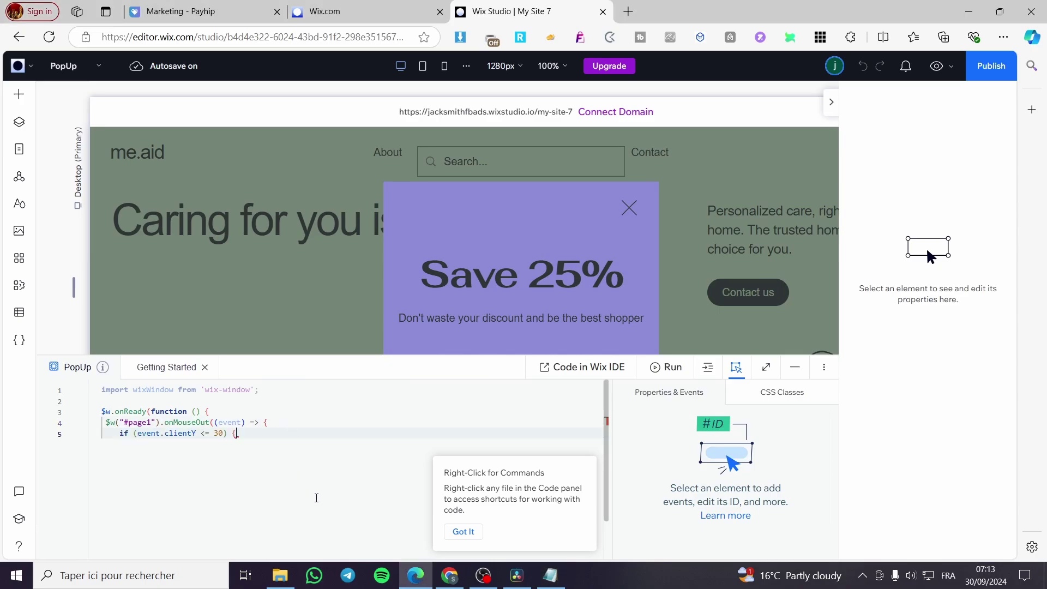
left_click(550, 575)
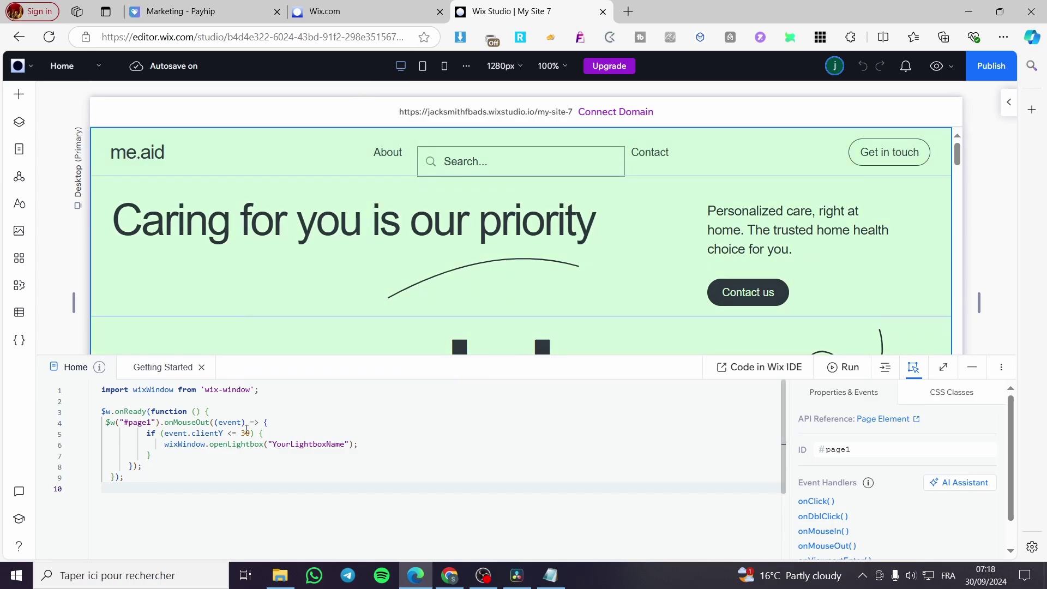
left_click(550, 576)
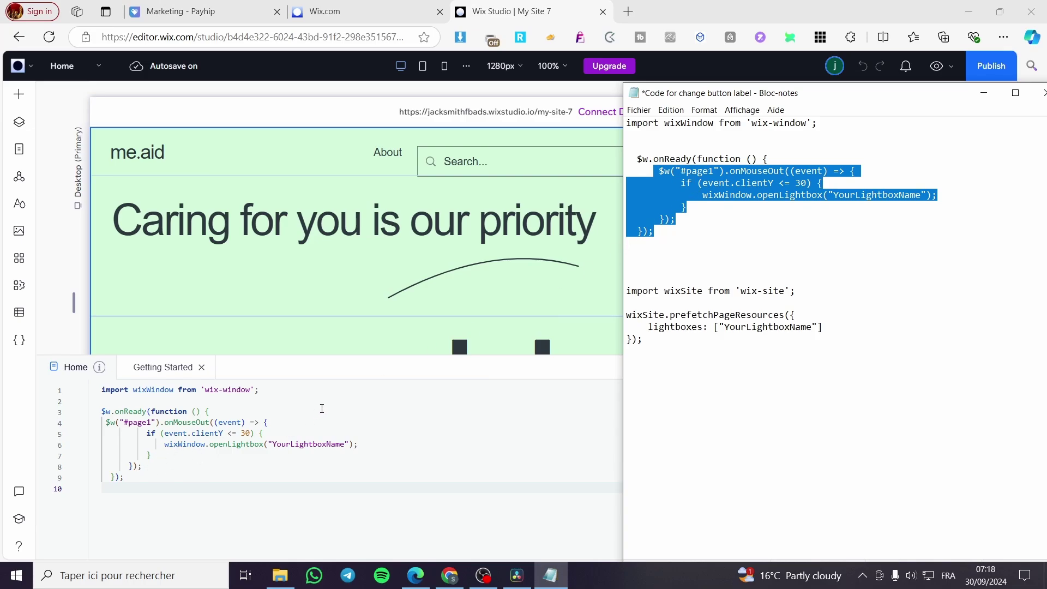
left_click(354, 371)
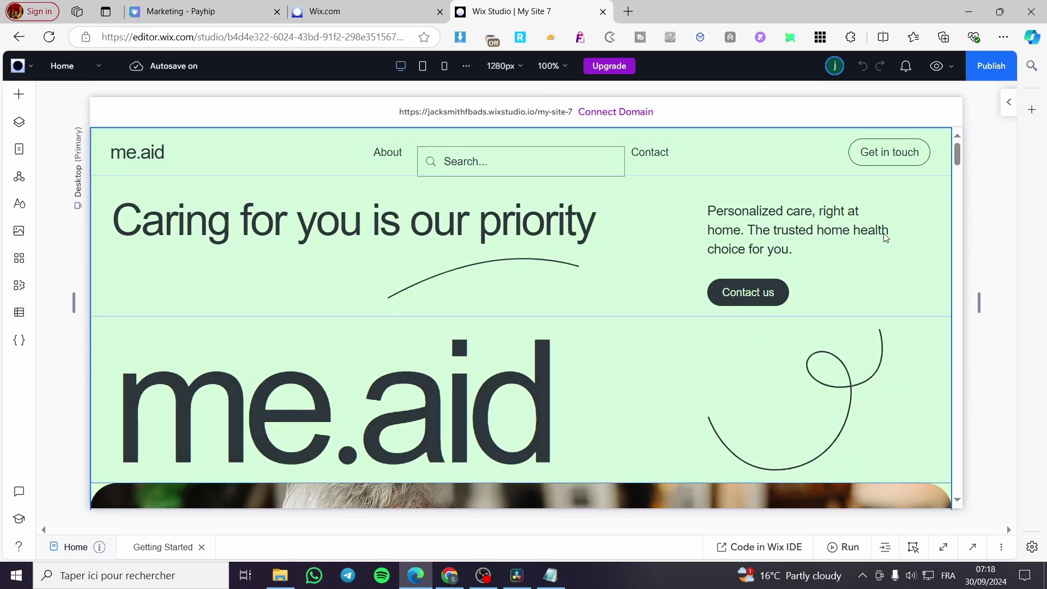
left_click(991, 66)
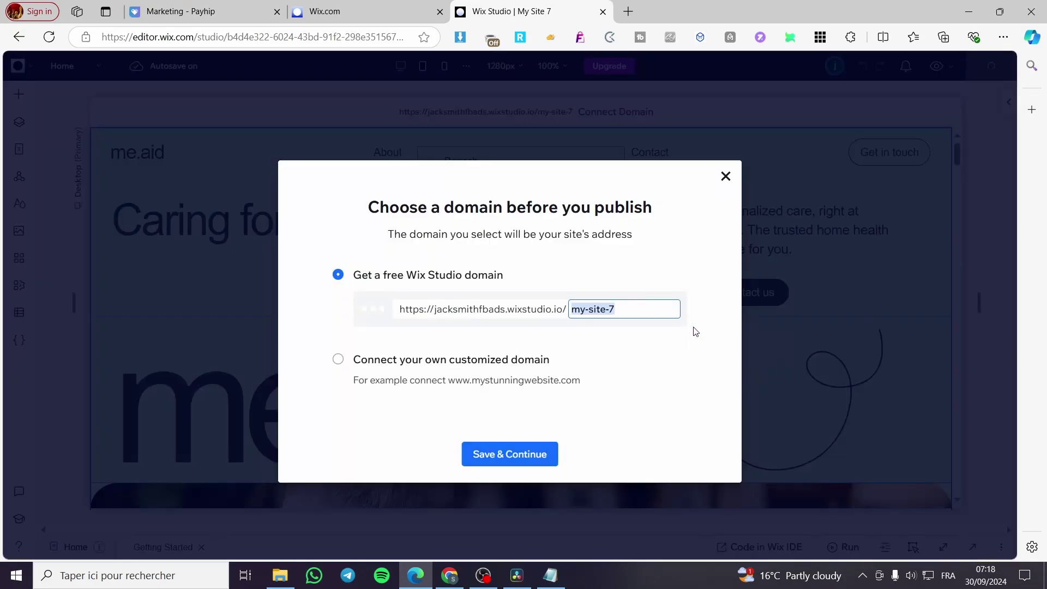
left_click(725, 176)
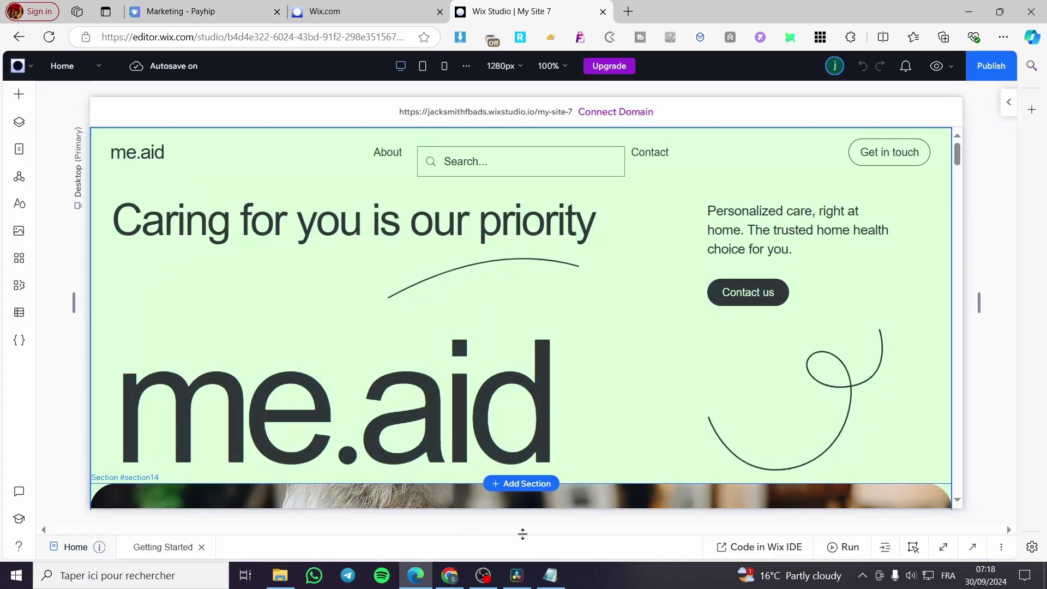
left_click(621, 548)
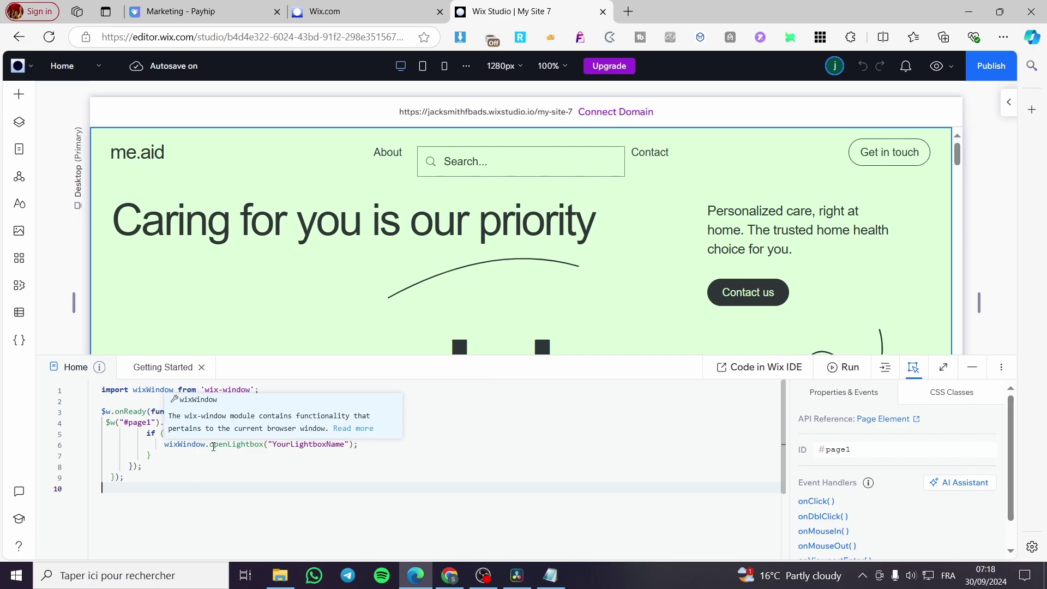
Step: Replace the placeholder "YourLightboxName" with "PopUp" in the Home page's wixWindow.openLightbox call
left_click_drag(273, 445, 344, 447)
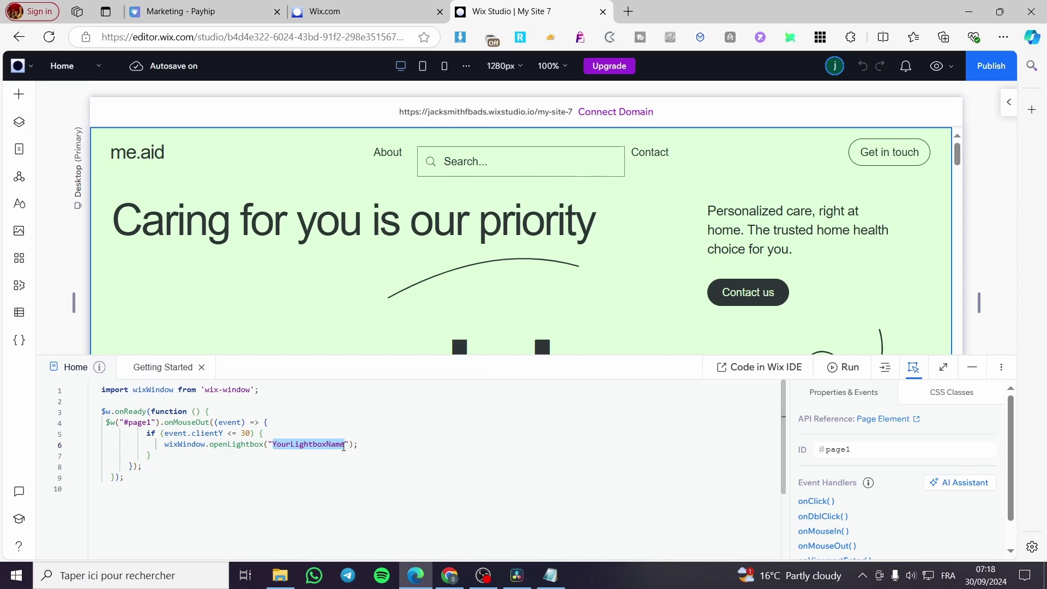
type("Pop")
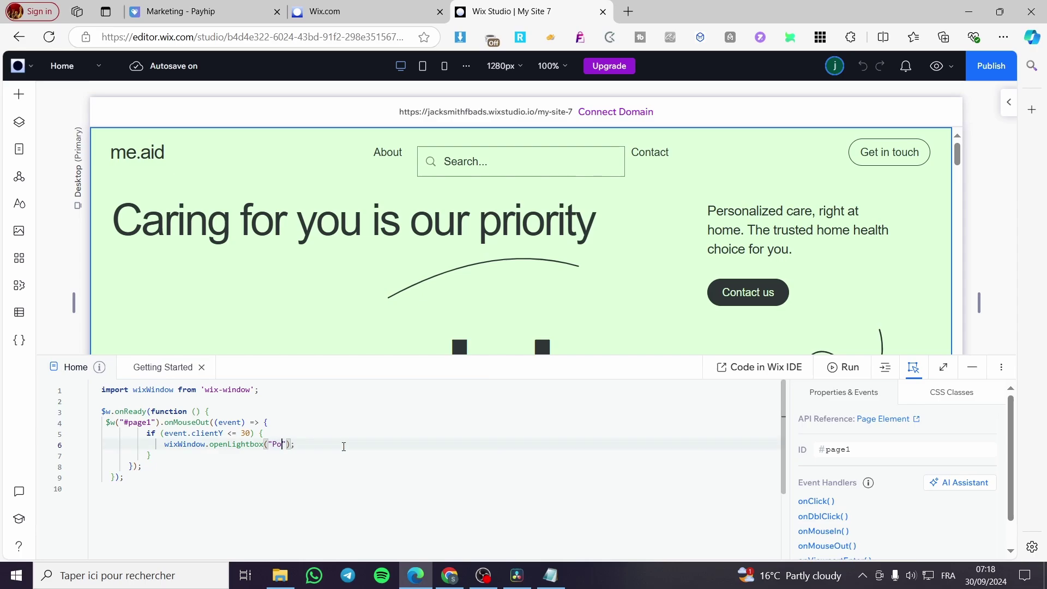
type("Up")
left_click(599, 351)
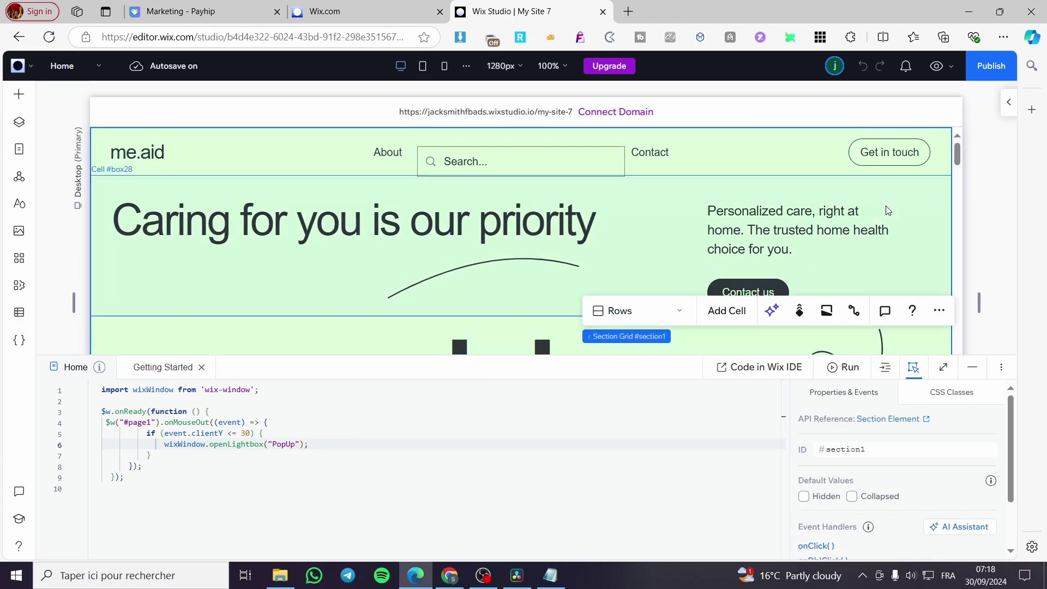
Step: Publish the site to the free Wix Studio domain with the address ending my-site-7 and open the live site
left_click(991, 66)
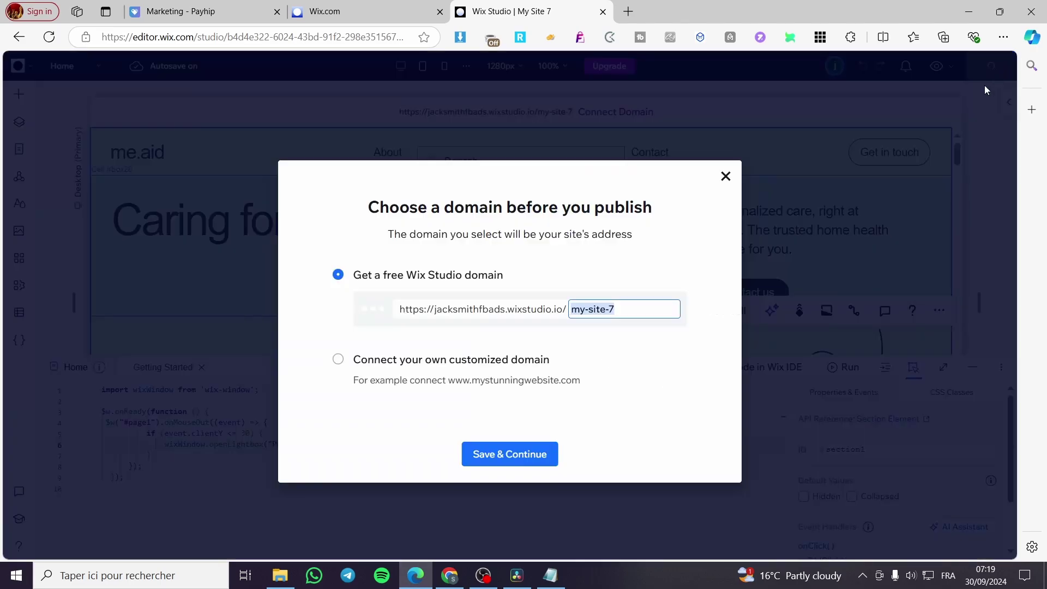
left_click(514, 462)
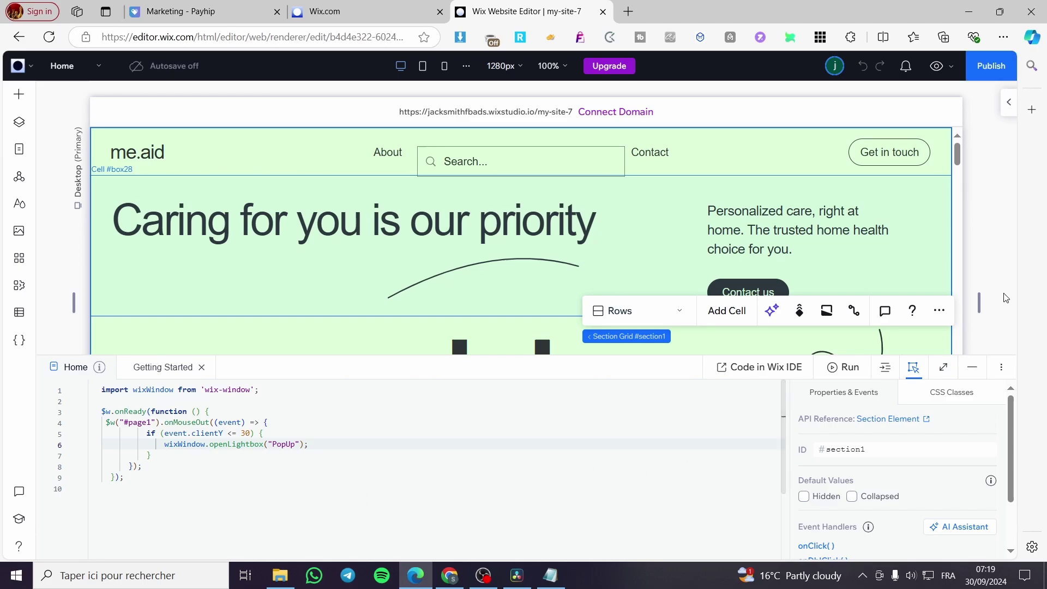
left_click(992, 77)
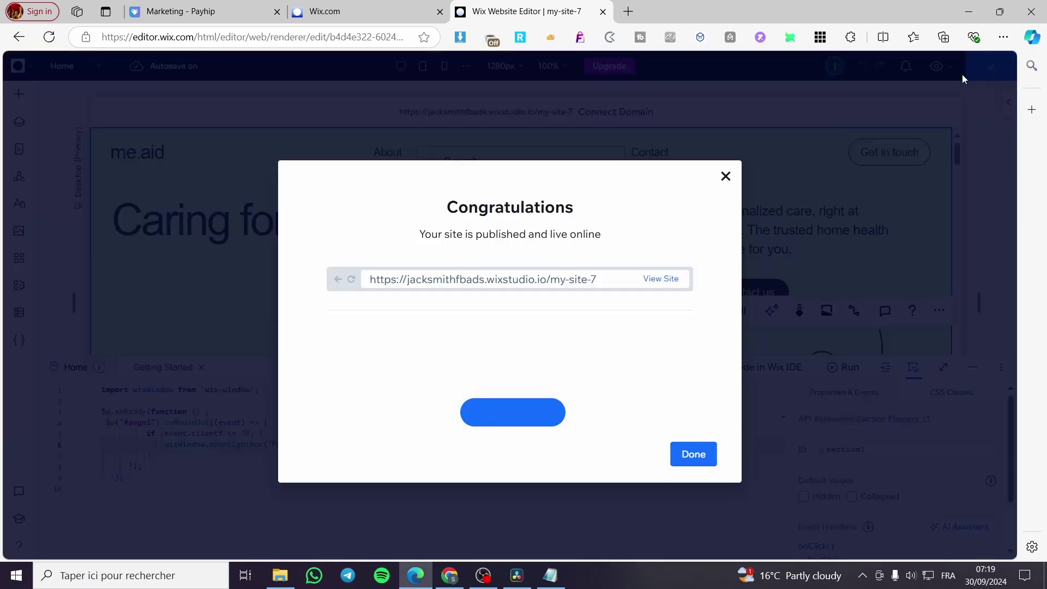
left_click(666, 279)
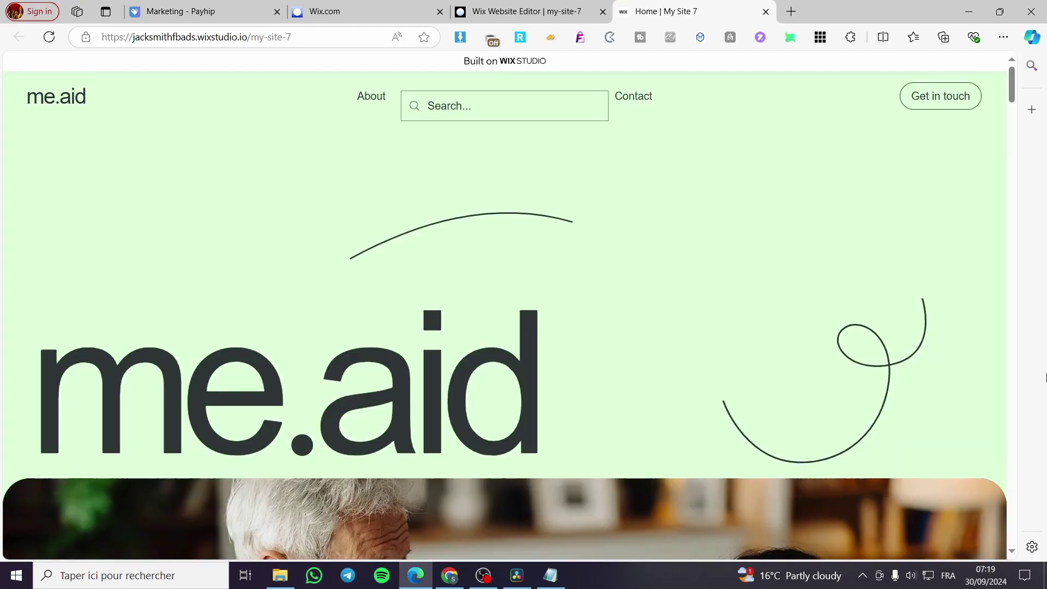
Step: In the editor, open the PopUp lightbox's trigger settings and set automatic display on pages to No
left_click(539, 6)
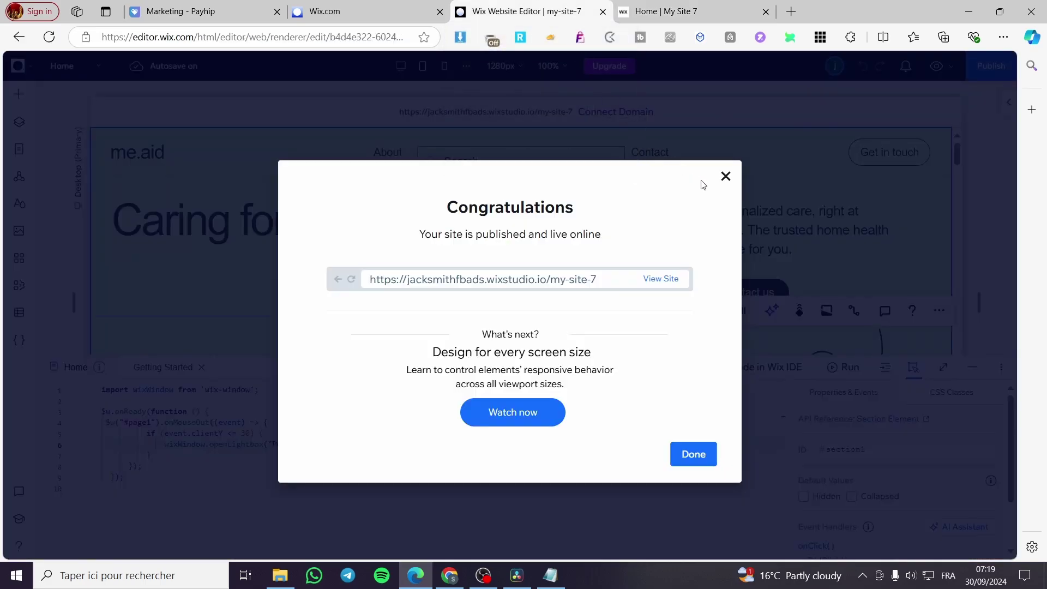
left_click(726, 176)
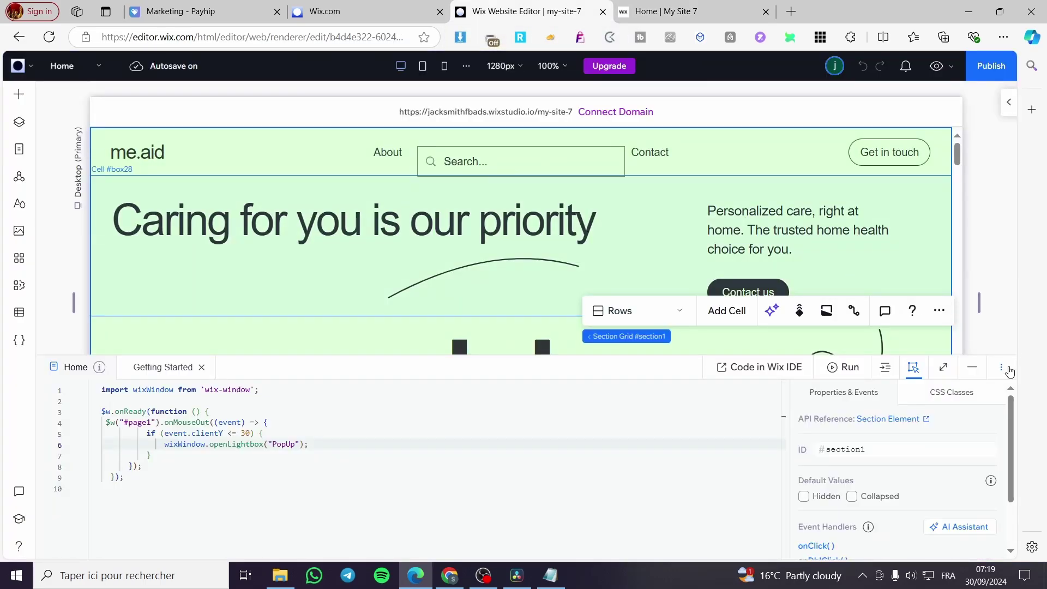
left_click(975, 370)
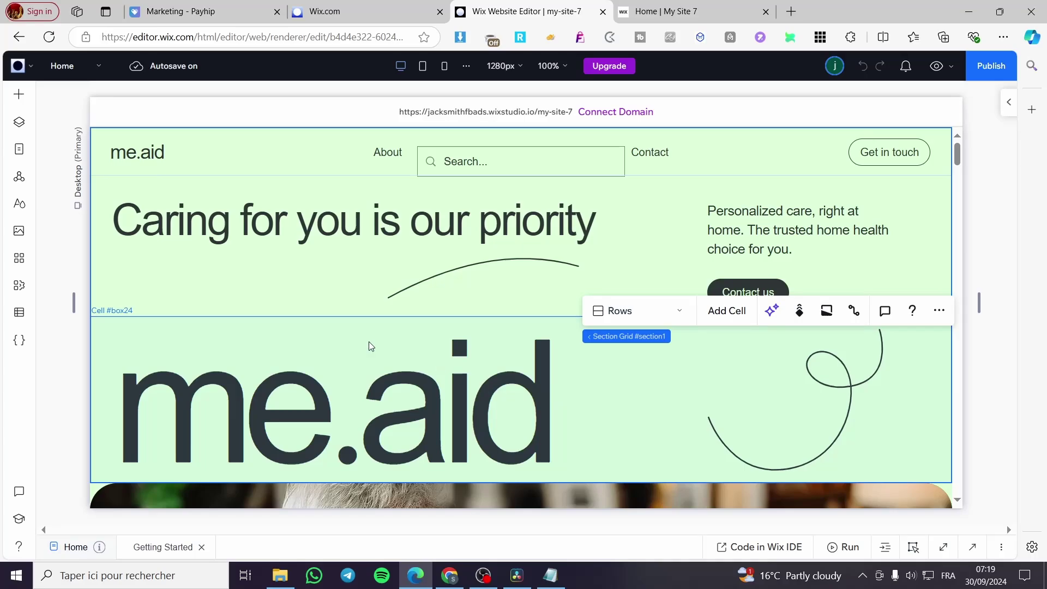
left_click(18, 152)
scroll(107, 502, "down", 2)
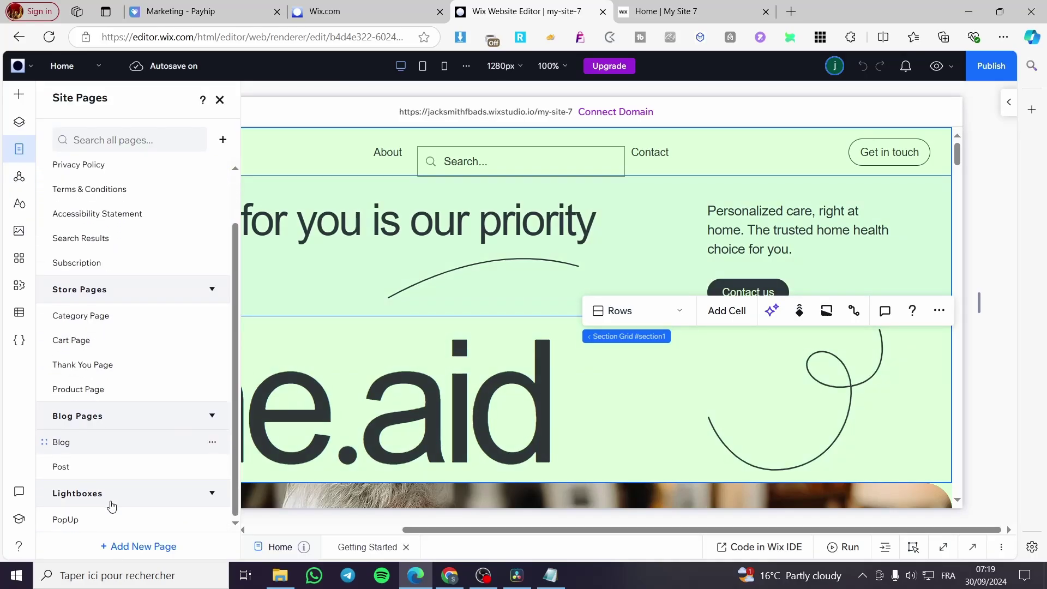
left_click(77, 518)
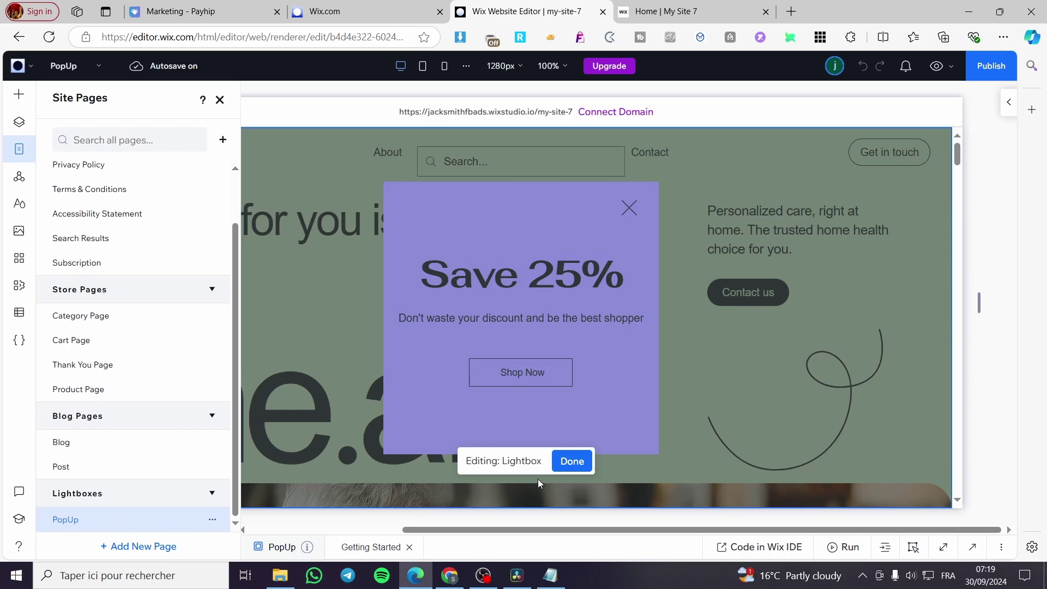
left_click(602, 334)
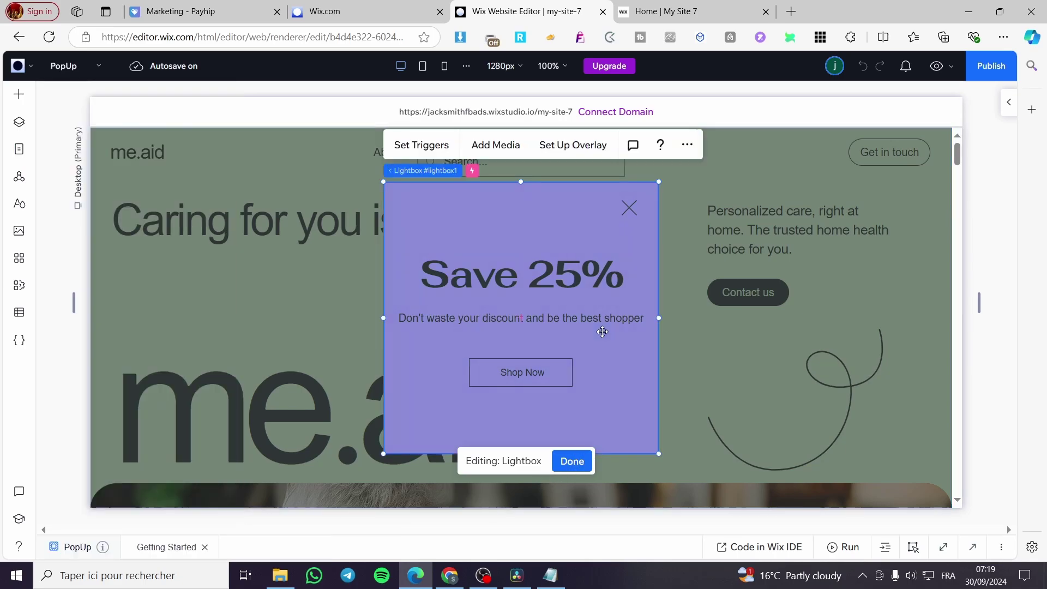
left_click(434, 146)
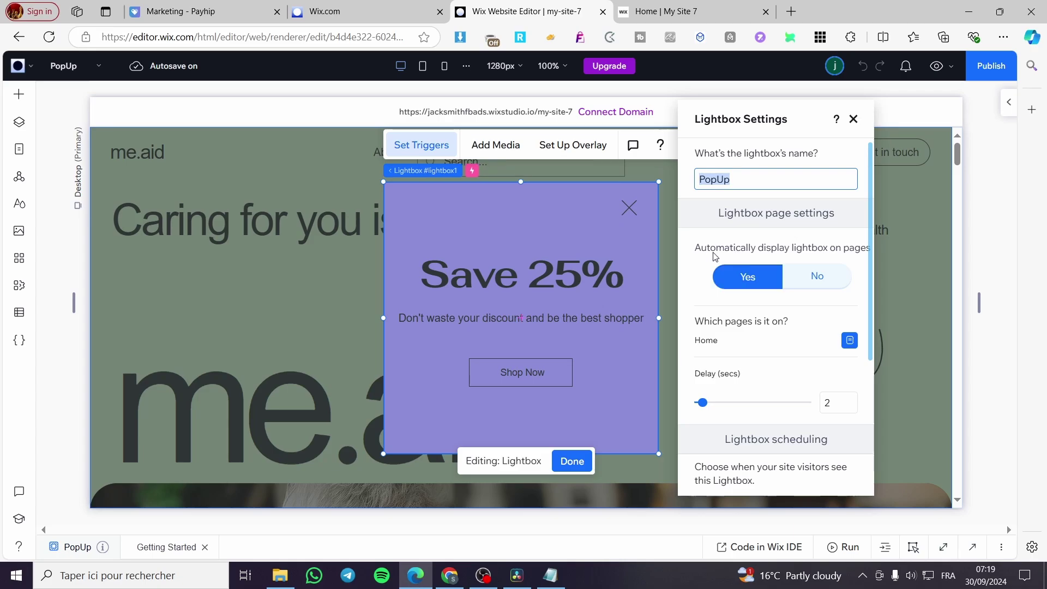
left_click(818, 278)
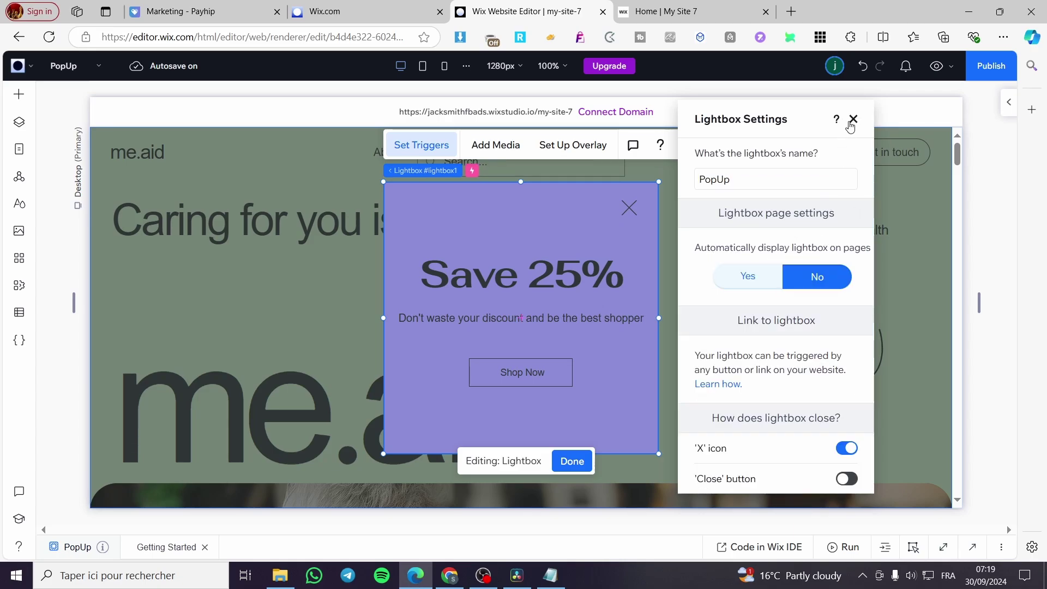
Step: Publish the site again with the changed lightbox trigger and open the live site
left_click(991, 66)
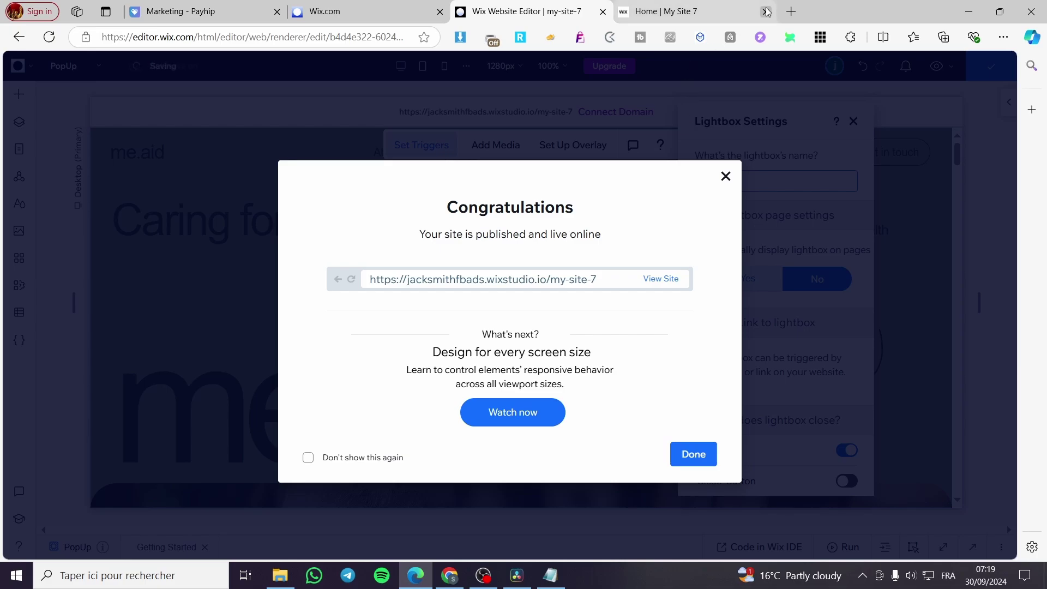
left_click(664, 280)
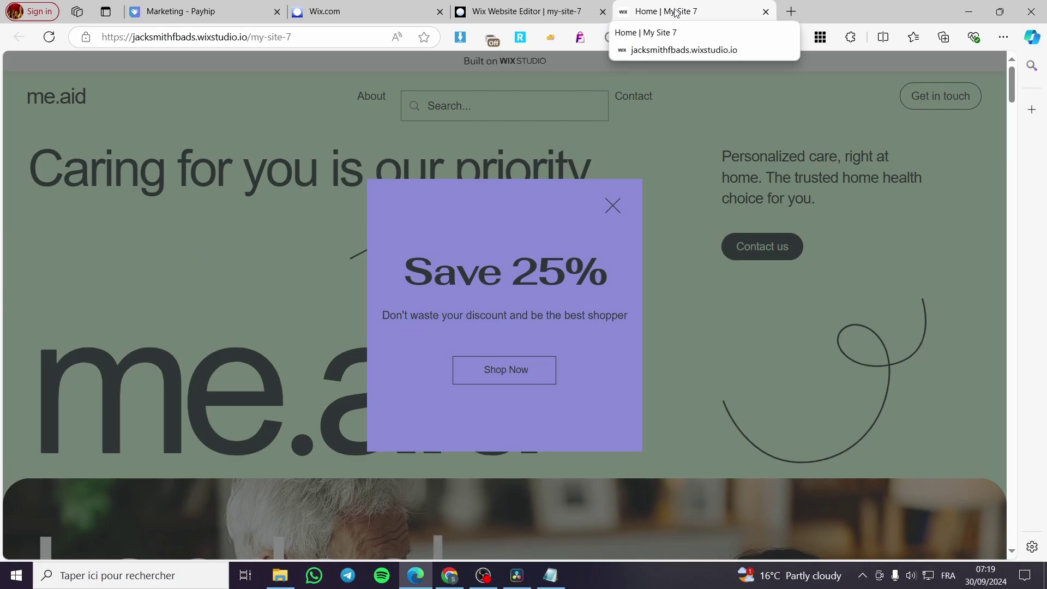
Step: Test the exit-intent popup on the live Home page by repeatedly closing it and moving the pointer out of the page
left_click(613, 206)
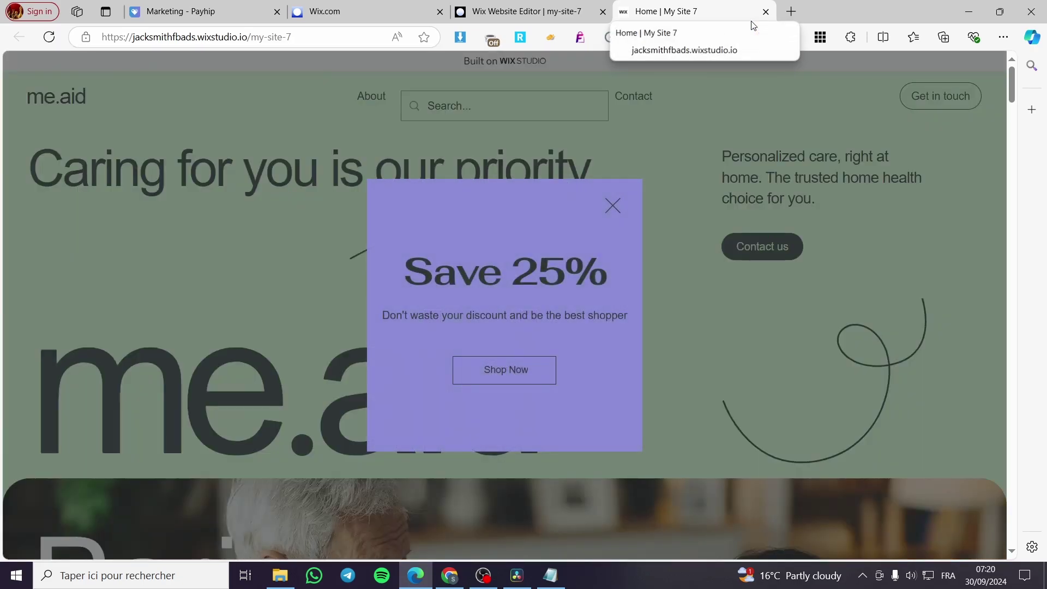
left_click(612, 206)
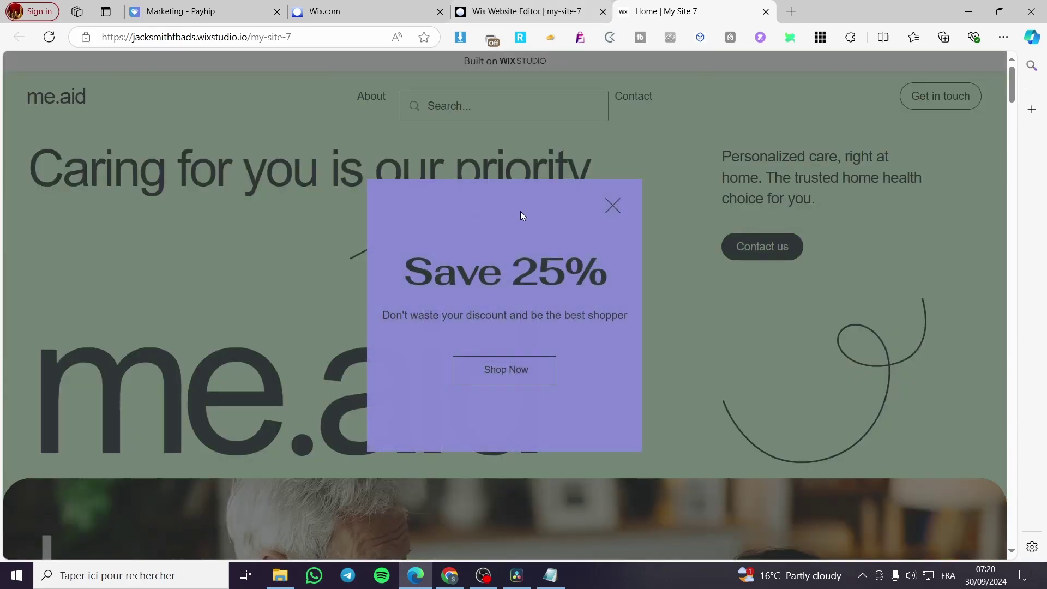
left_click(618, 209)
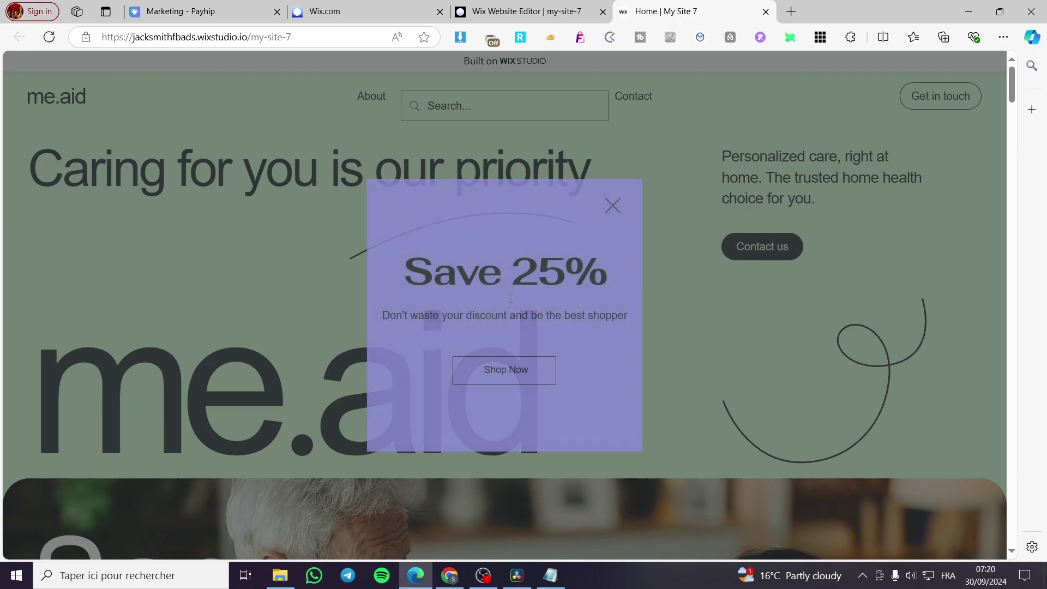
left_click(617, 212)
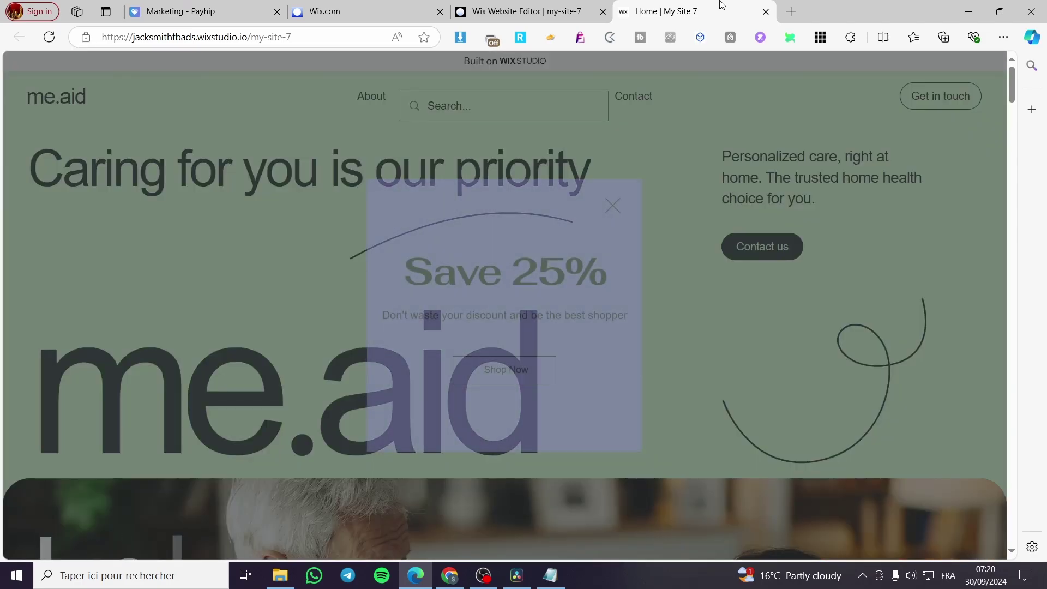
left_click(614, 207)
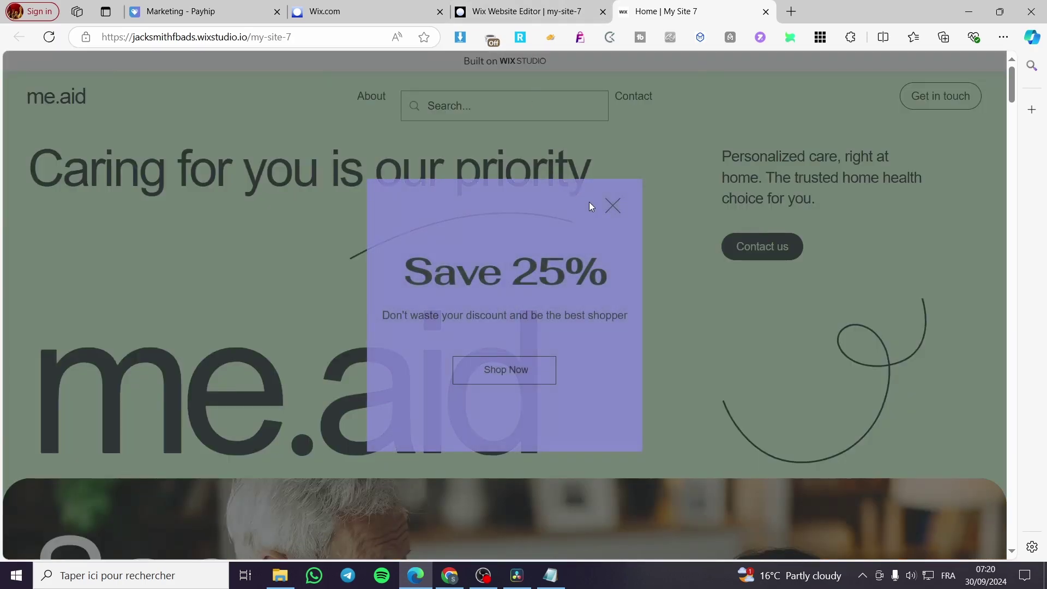
left_click(615, 203)
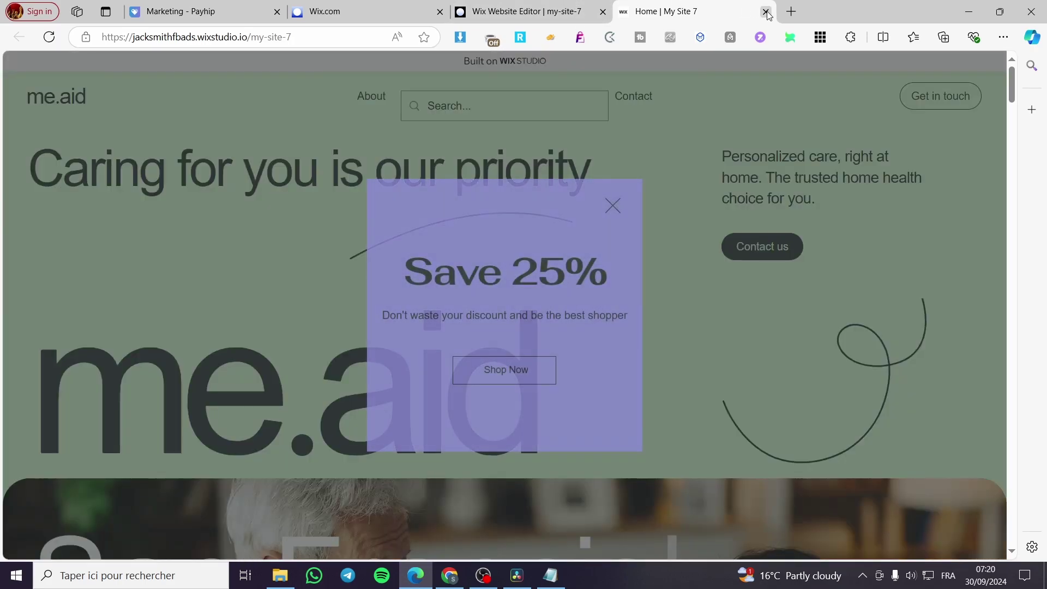
left_click(613, 206)
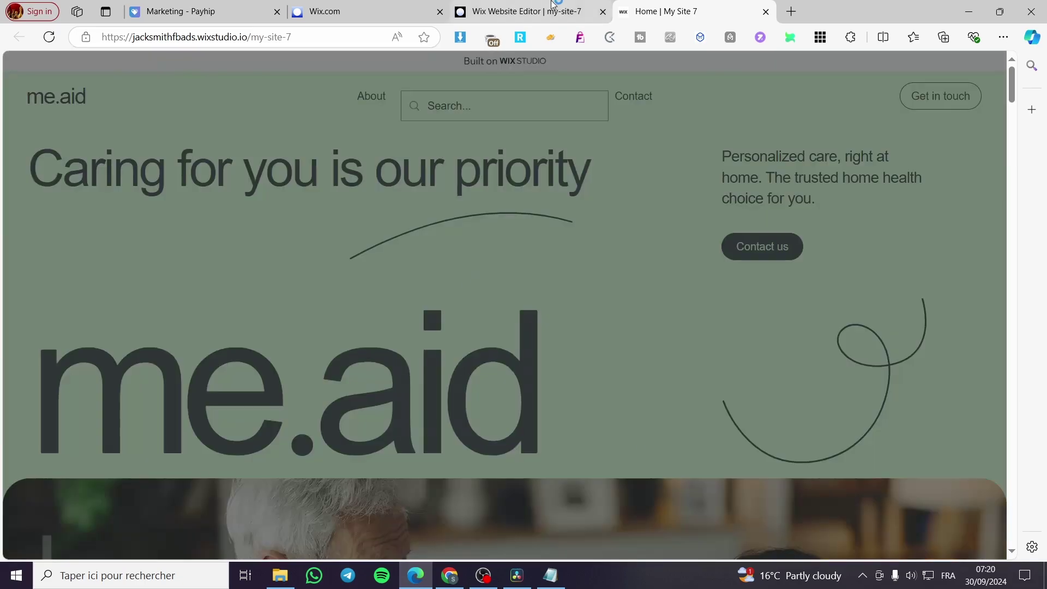
Step: Return to the editor, dismiss the publish confirmation, finish editing the lightbox and open the Home page code
left_click(552, 8)
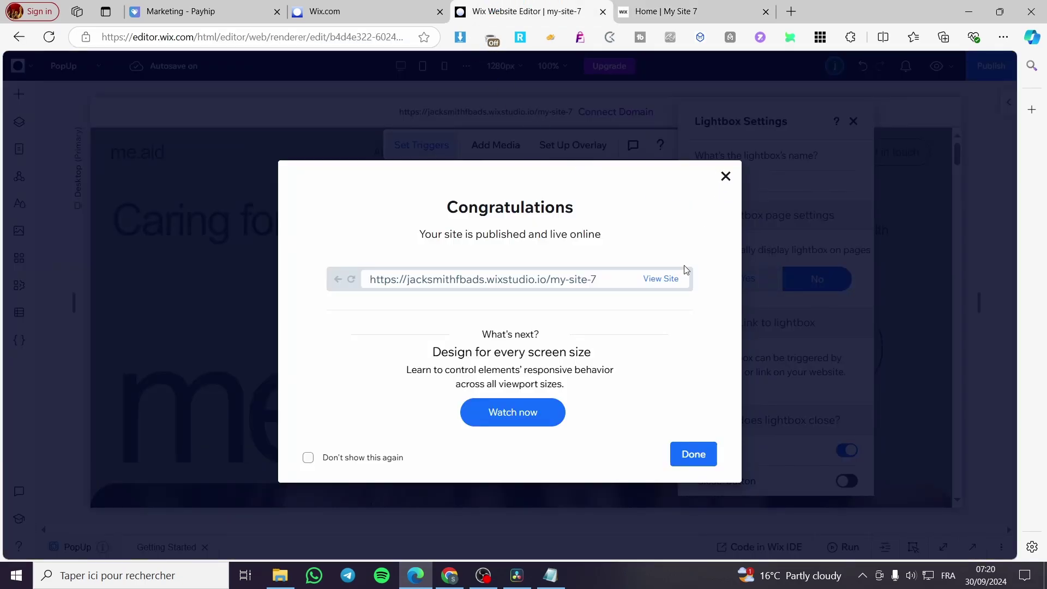
left_click(703, 454)
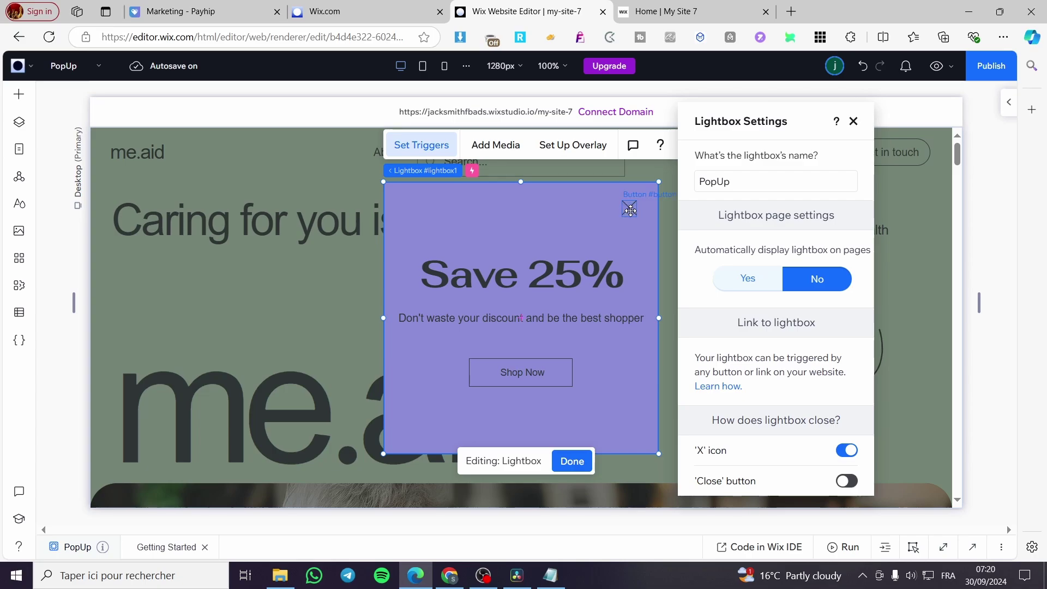
left_click(572, 461)
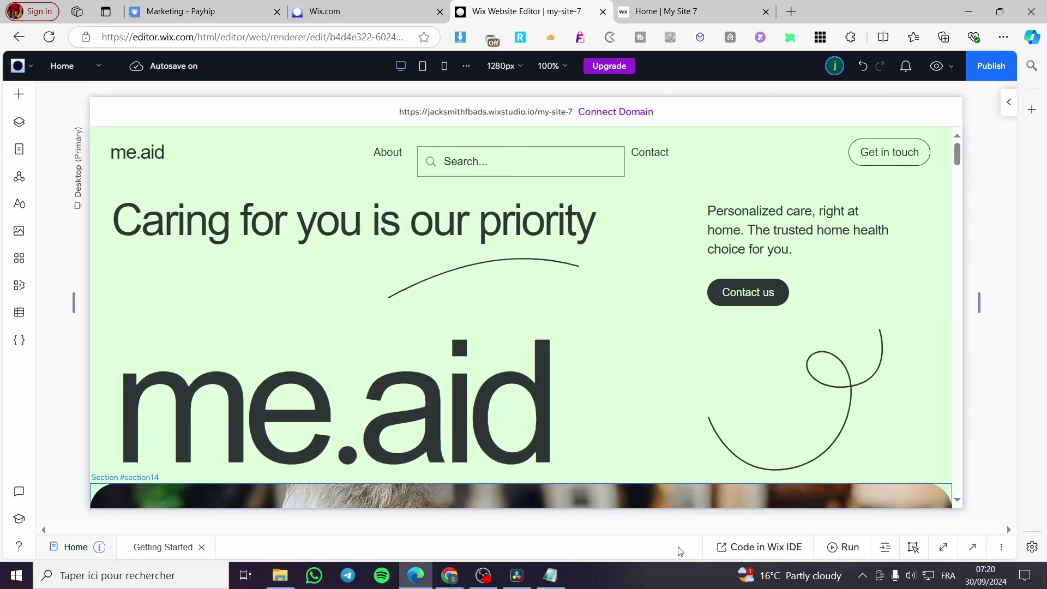
left_click(635, 551)
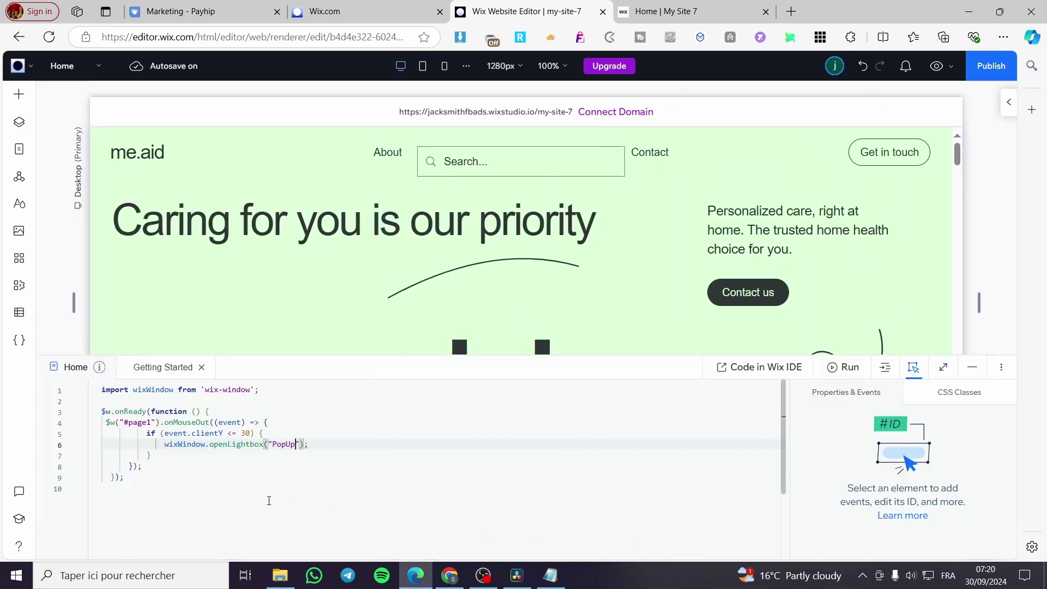
Step: Copy import wixSite from 'wix-site'; from the Notepad file and insert it beneath the wixWindow import in the Home page code
left_click(254, 401)
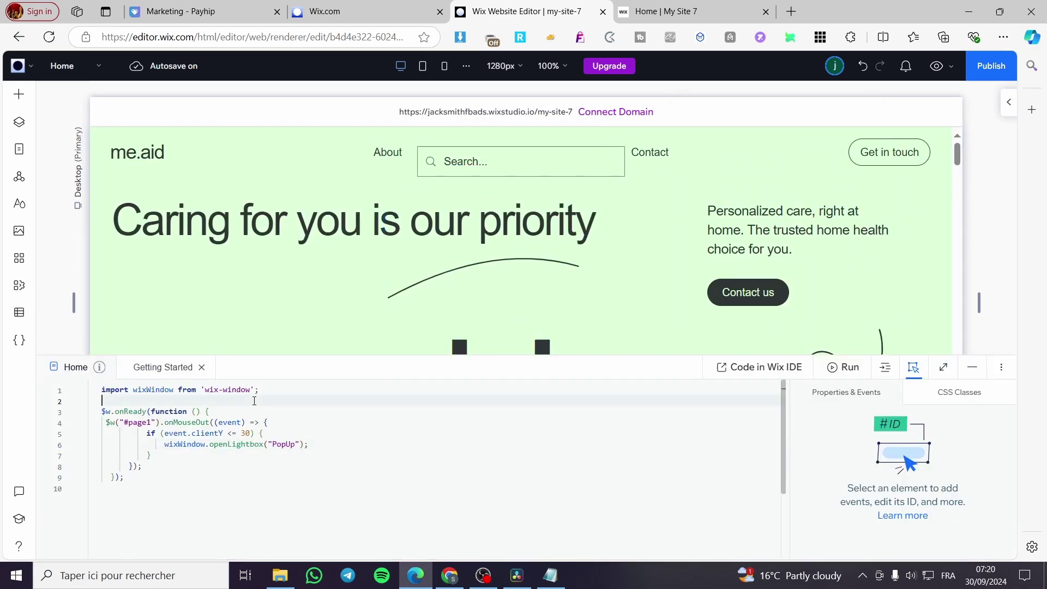
left_click(557, 576)
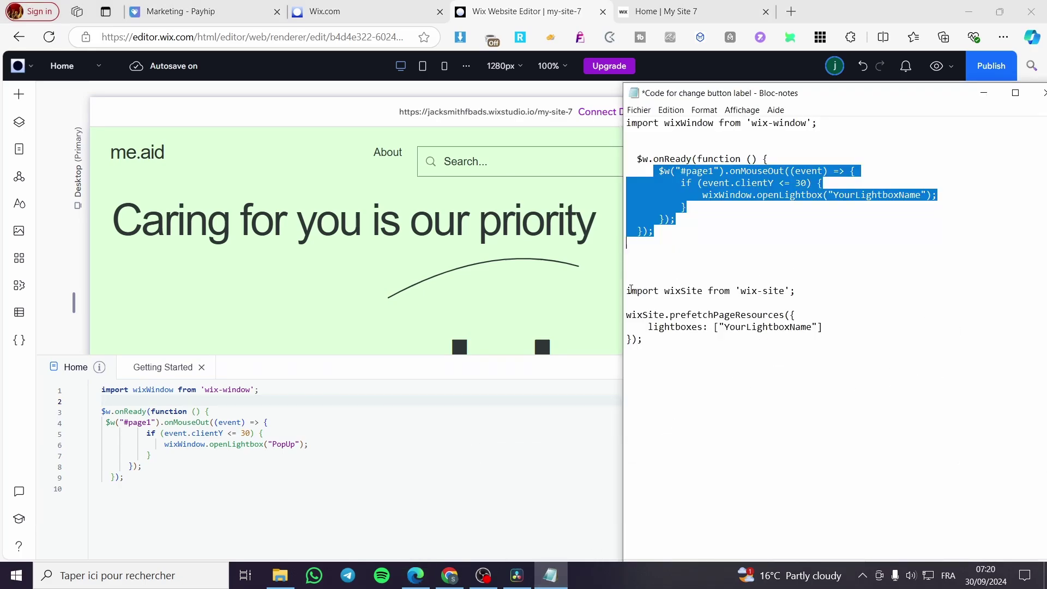
left_click_drag(625, 292, 804, 346)
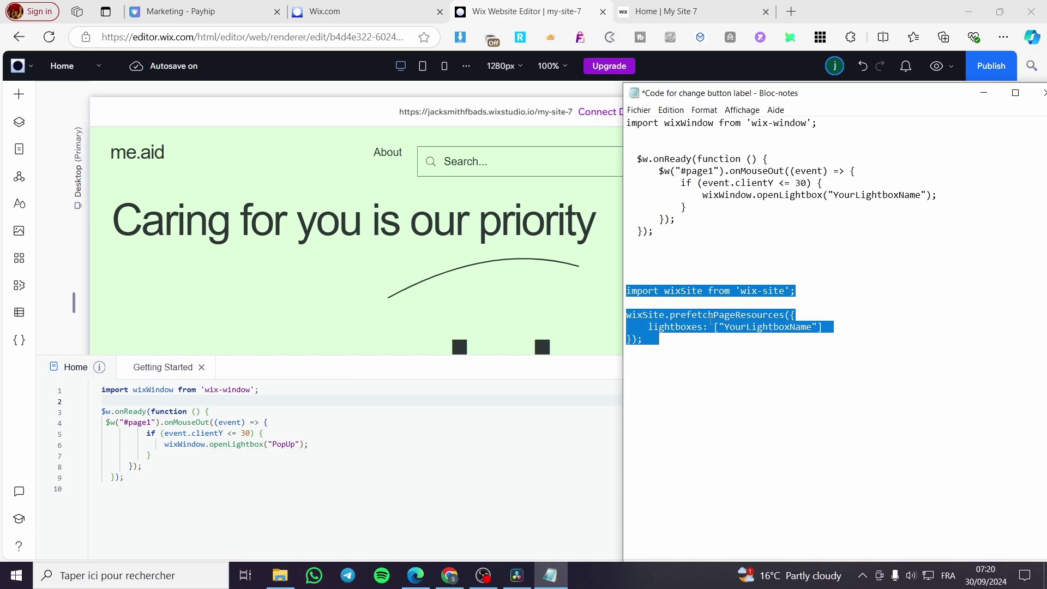
left_click(749, 307)
left_click_drag(801, 295, 633, 294)
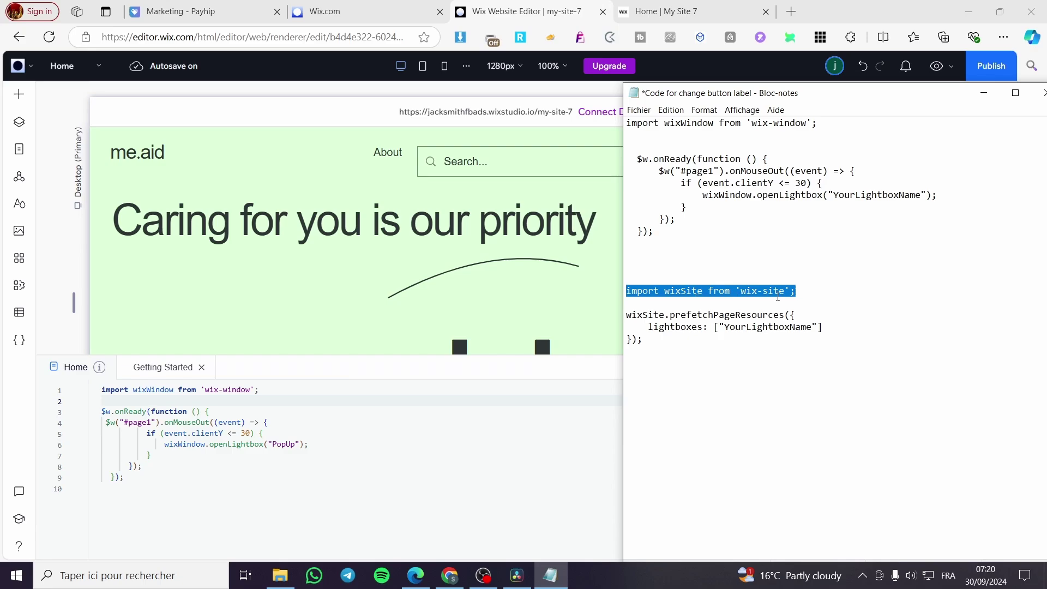
left_click(139, 404)
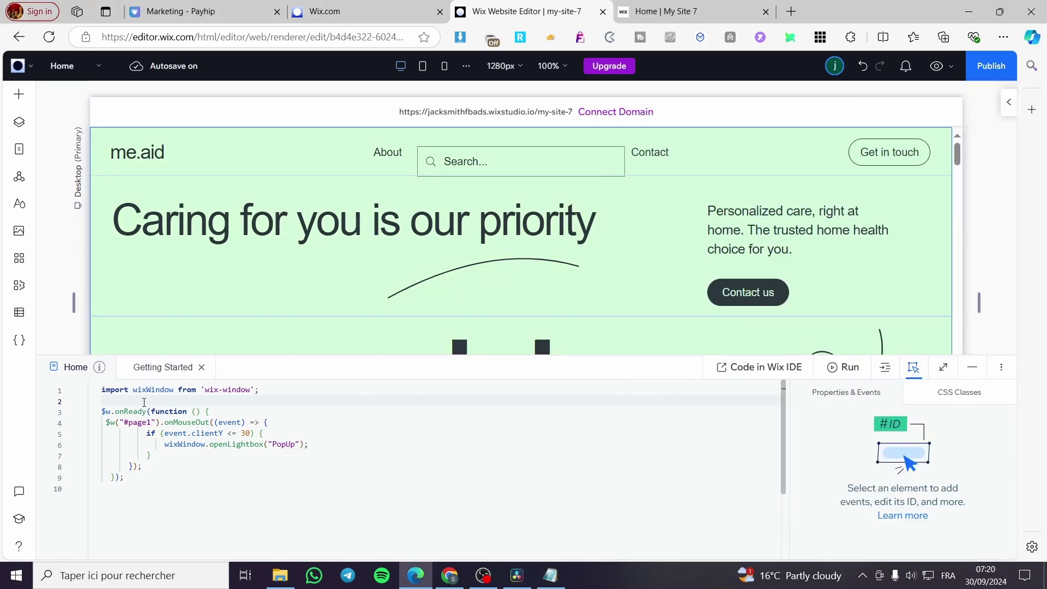
type("import wixSite from 'wix-site';")
key("Return")
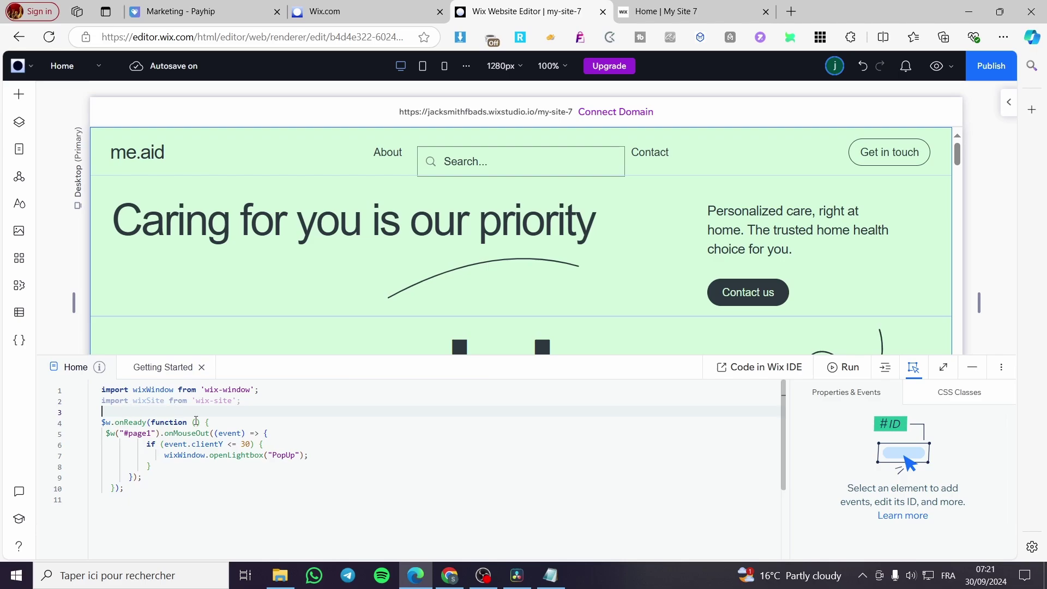
Step: Copy the wixSite.prefetchPageResources block from the Notepad file and insert it beneath the wixSite import
left_click(550, 576)
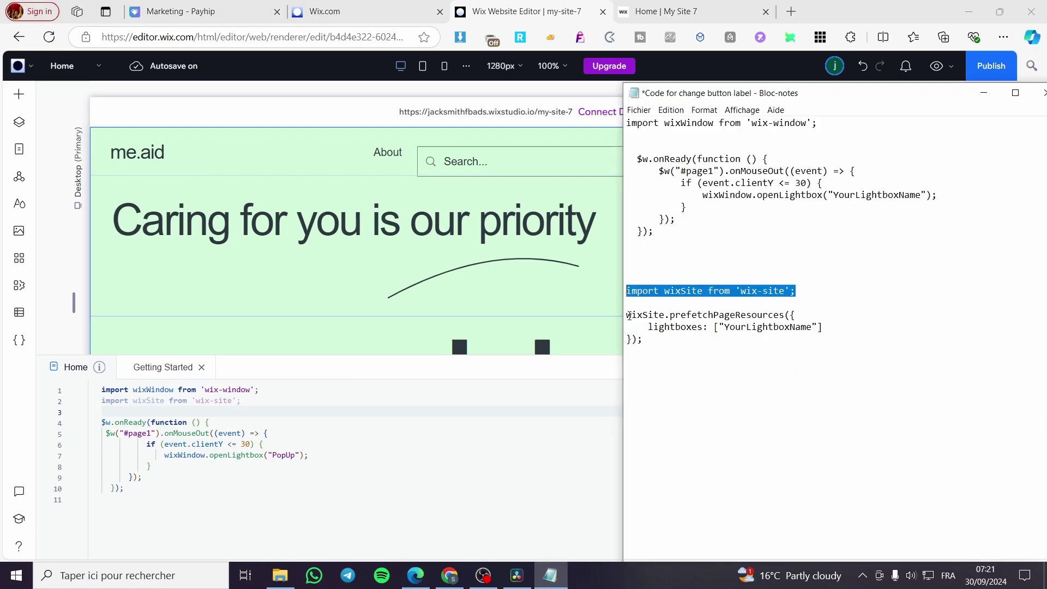
left_click_drag(629, 316, 653, 340)
key("ctrl+c")
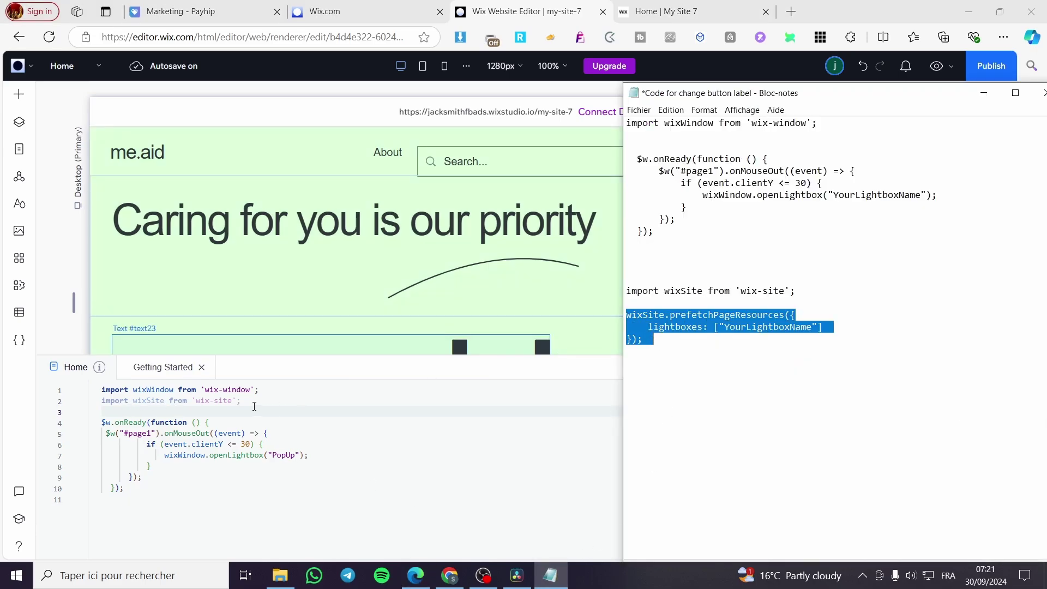
left_click(563, 344)
left_click(224, 411)
key("ctrl+v")
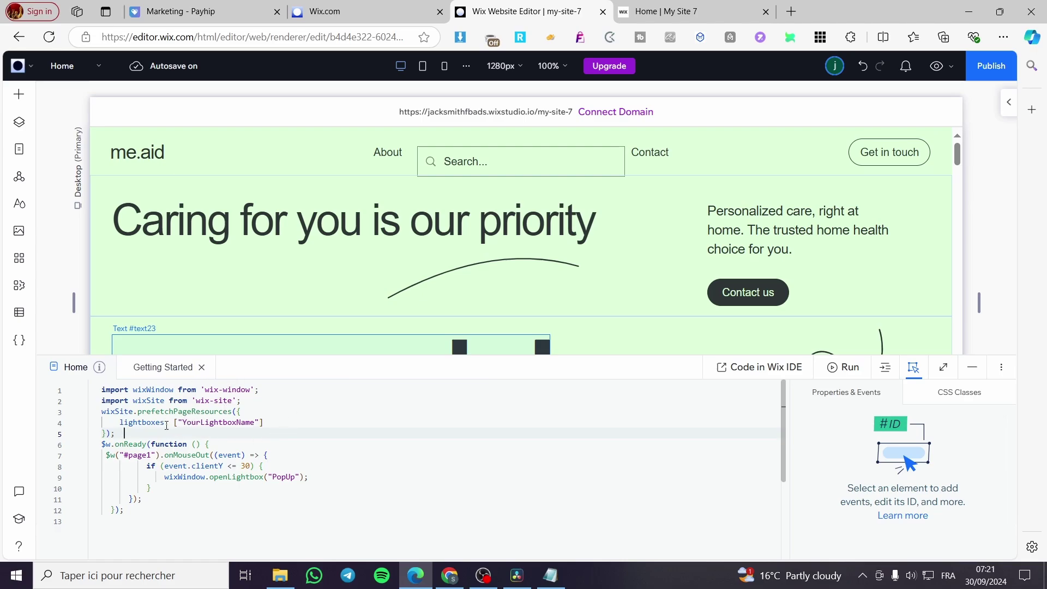
Step: Replace the YourLightboxName placeholder in the prefetch block with PopUp, and publish the site, dismissing the confirmation
left_click_drag(185, 422, 240, 422)
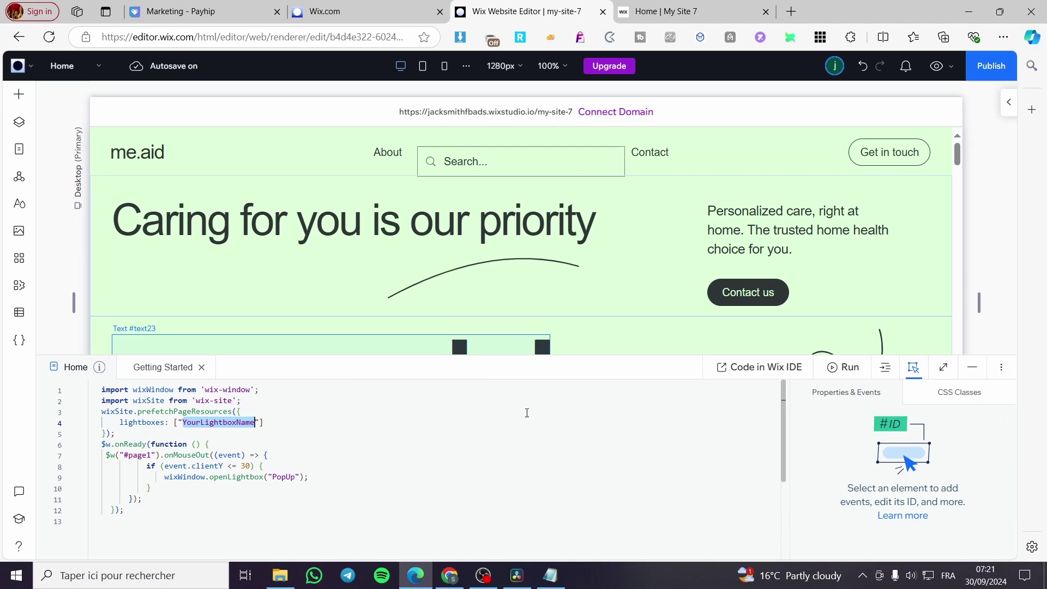
type("PopUp")
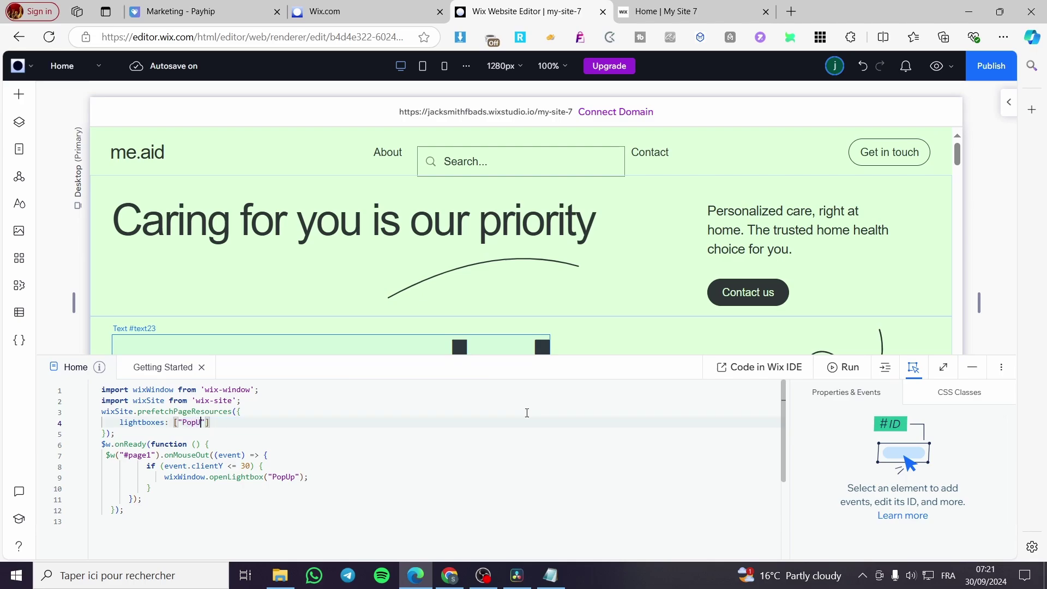
left_click(246, 435)
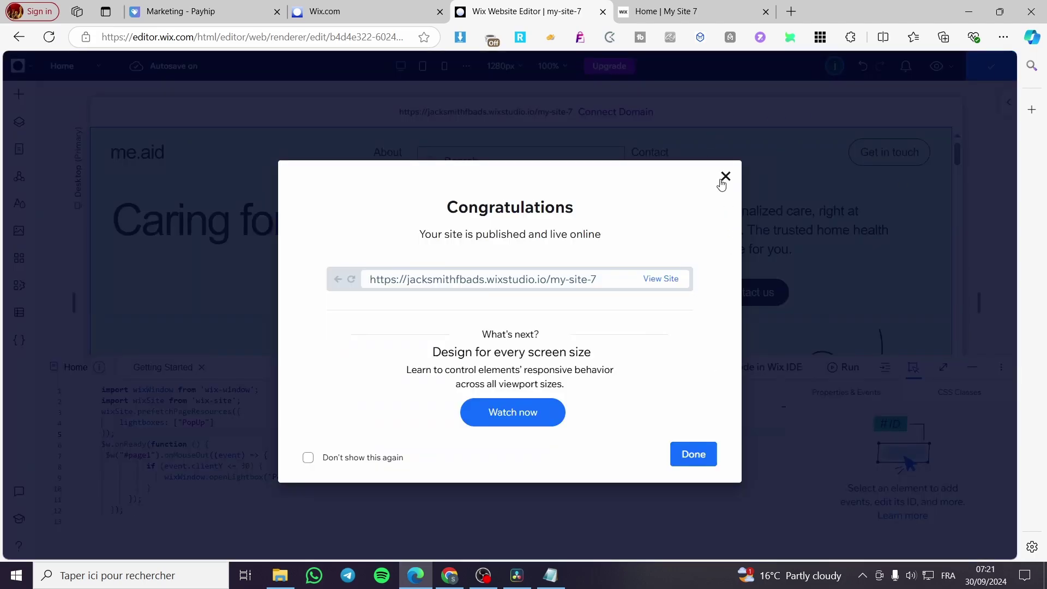
left_click(725, 178)
Step: Reload the live Home page, retest the exit-intent popup by closing it several times and moving the pointer out, and return to the editor
left_click(682, 12)
left_click(49, 37)
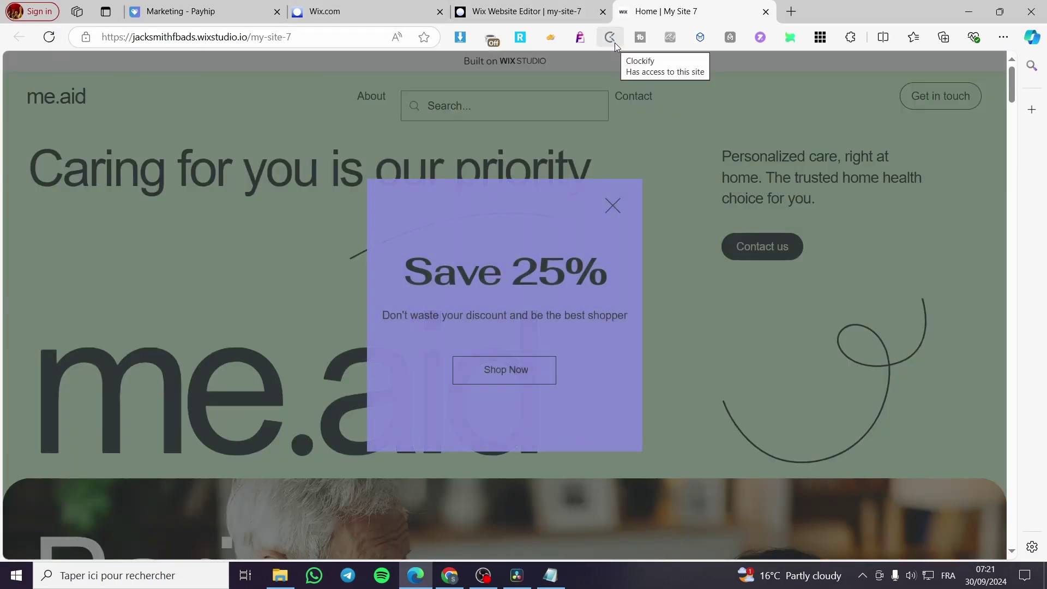
left_click(612, 205)
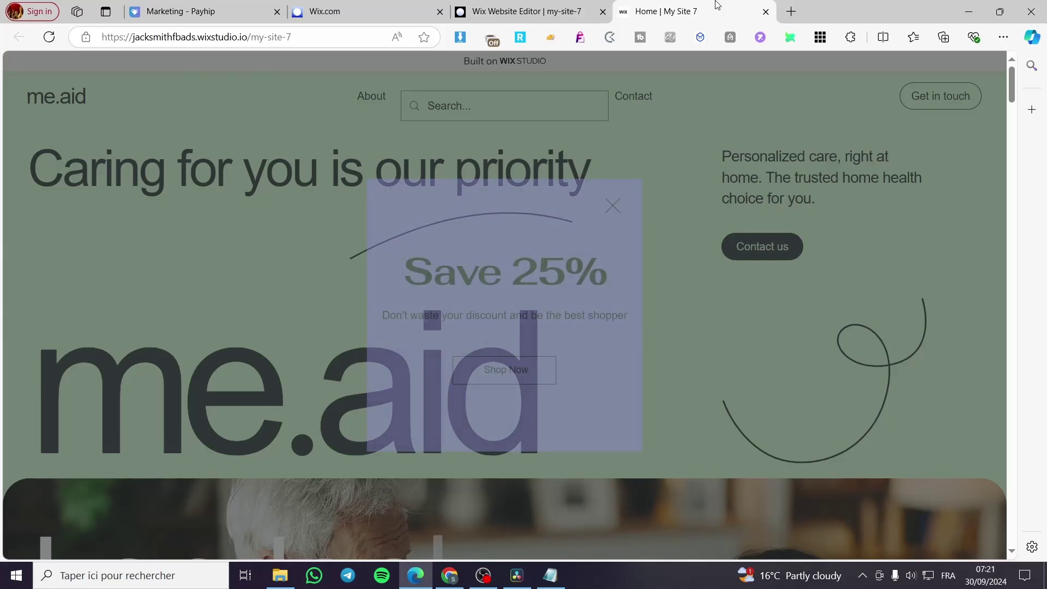
left_click(612, 204)
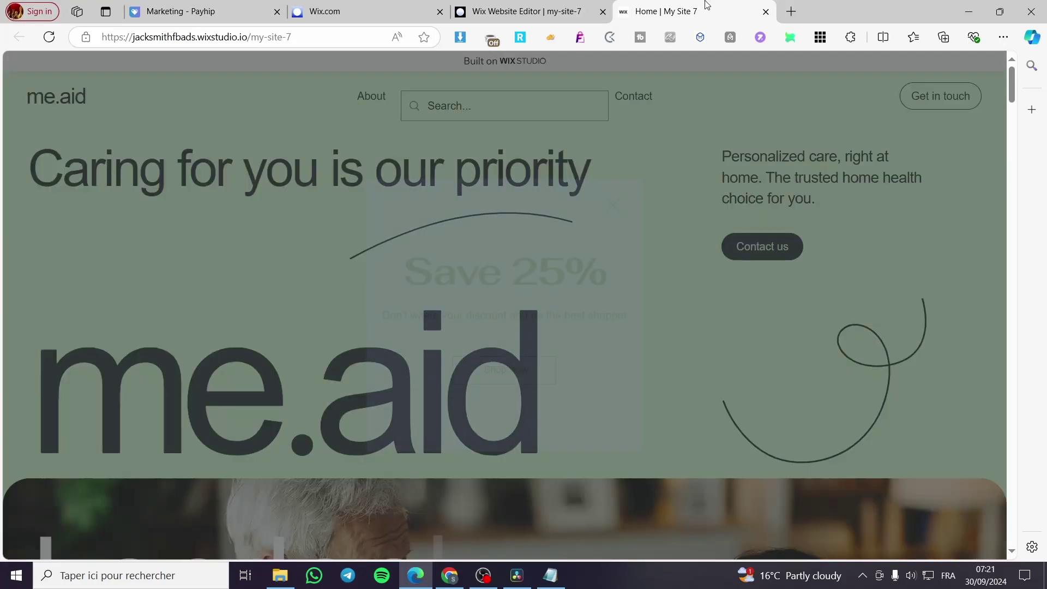
left_click(615, 206)
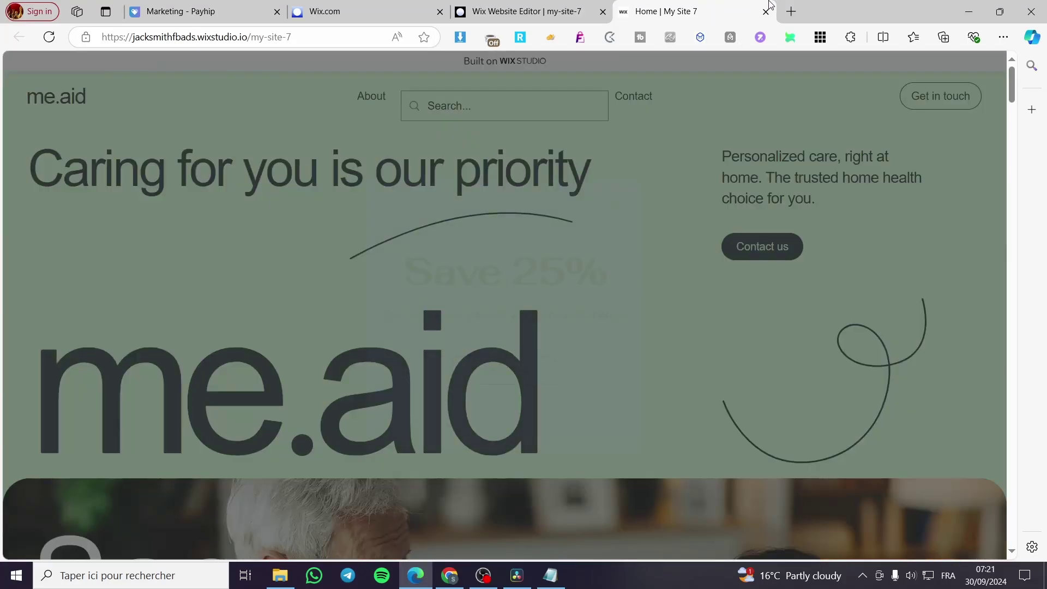
left_click(524, 11)
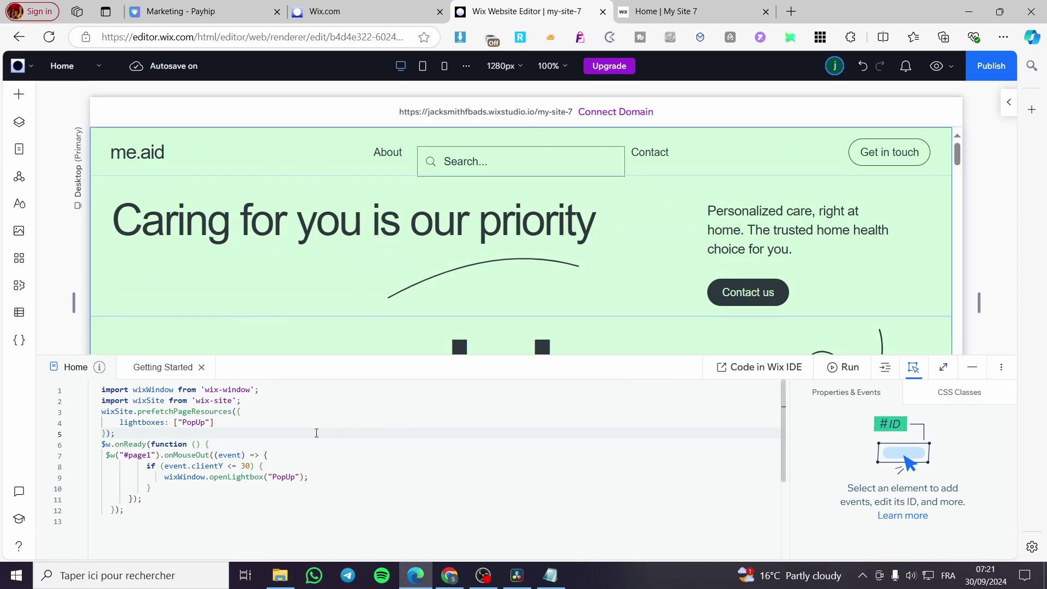